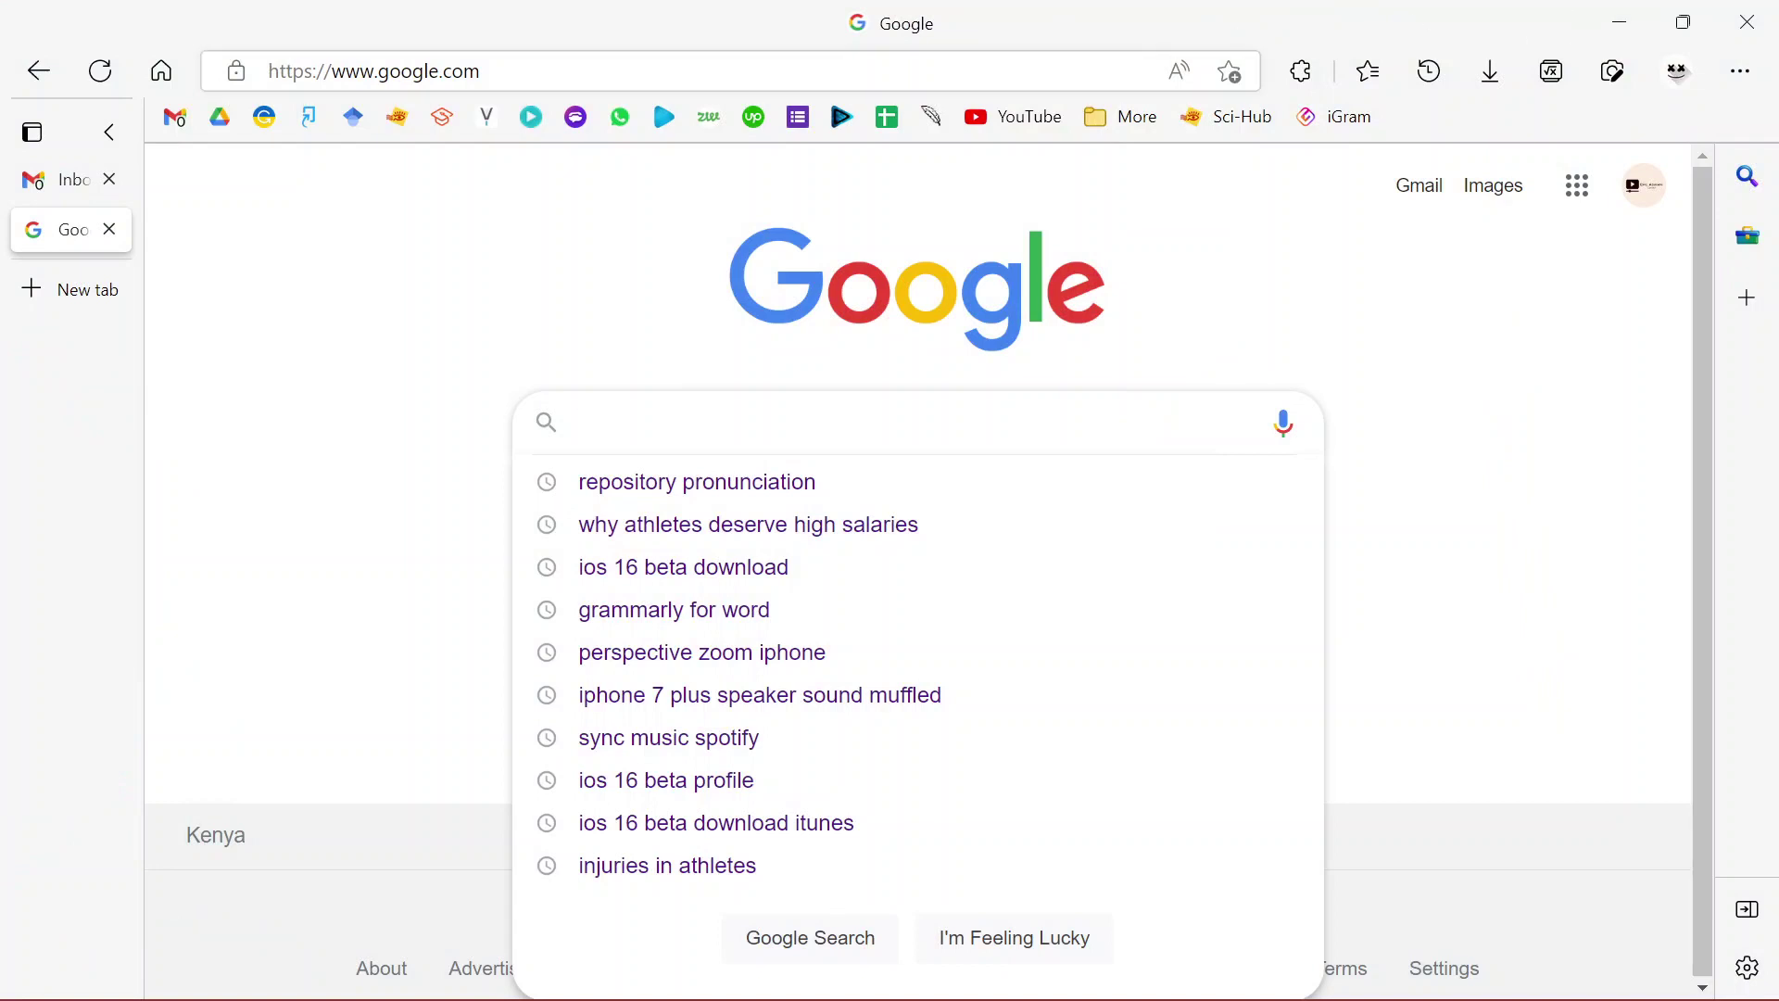
# Step: Sign in to Turnitin from the bookmarked login page with the autofilled email and password
pyautogui.click(451, 310)
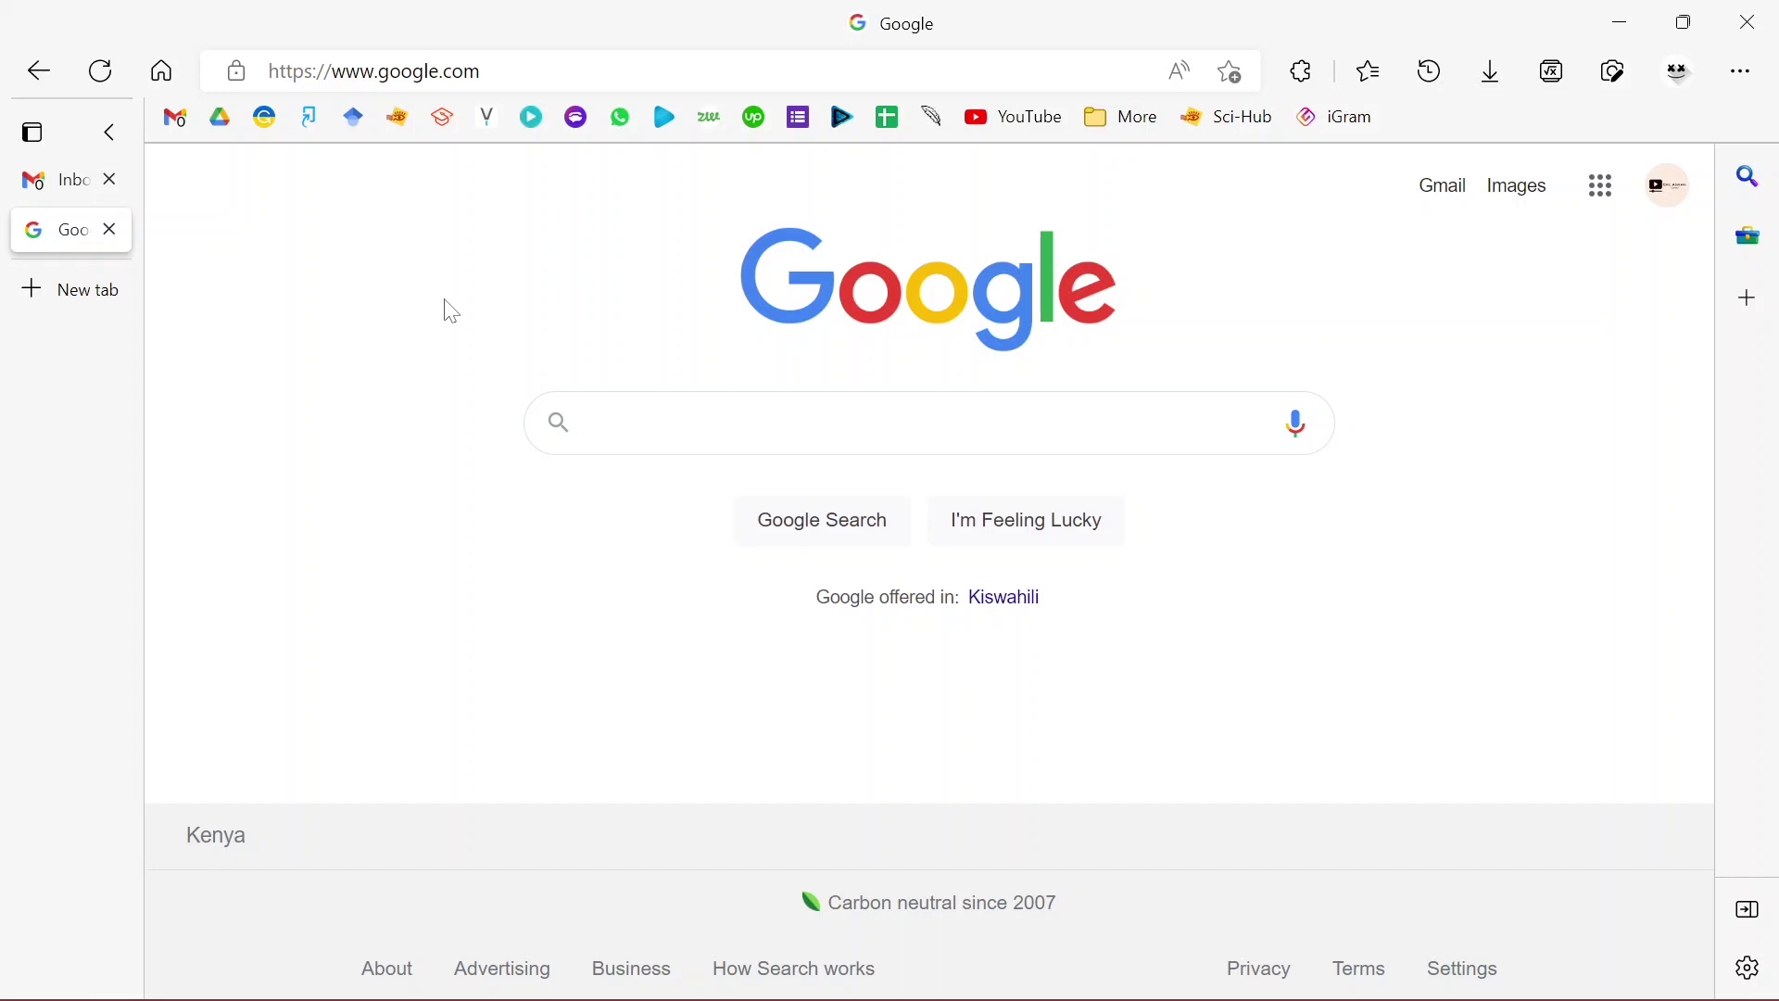
pyautogui.click(313, 122)
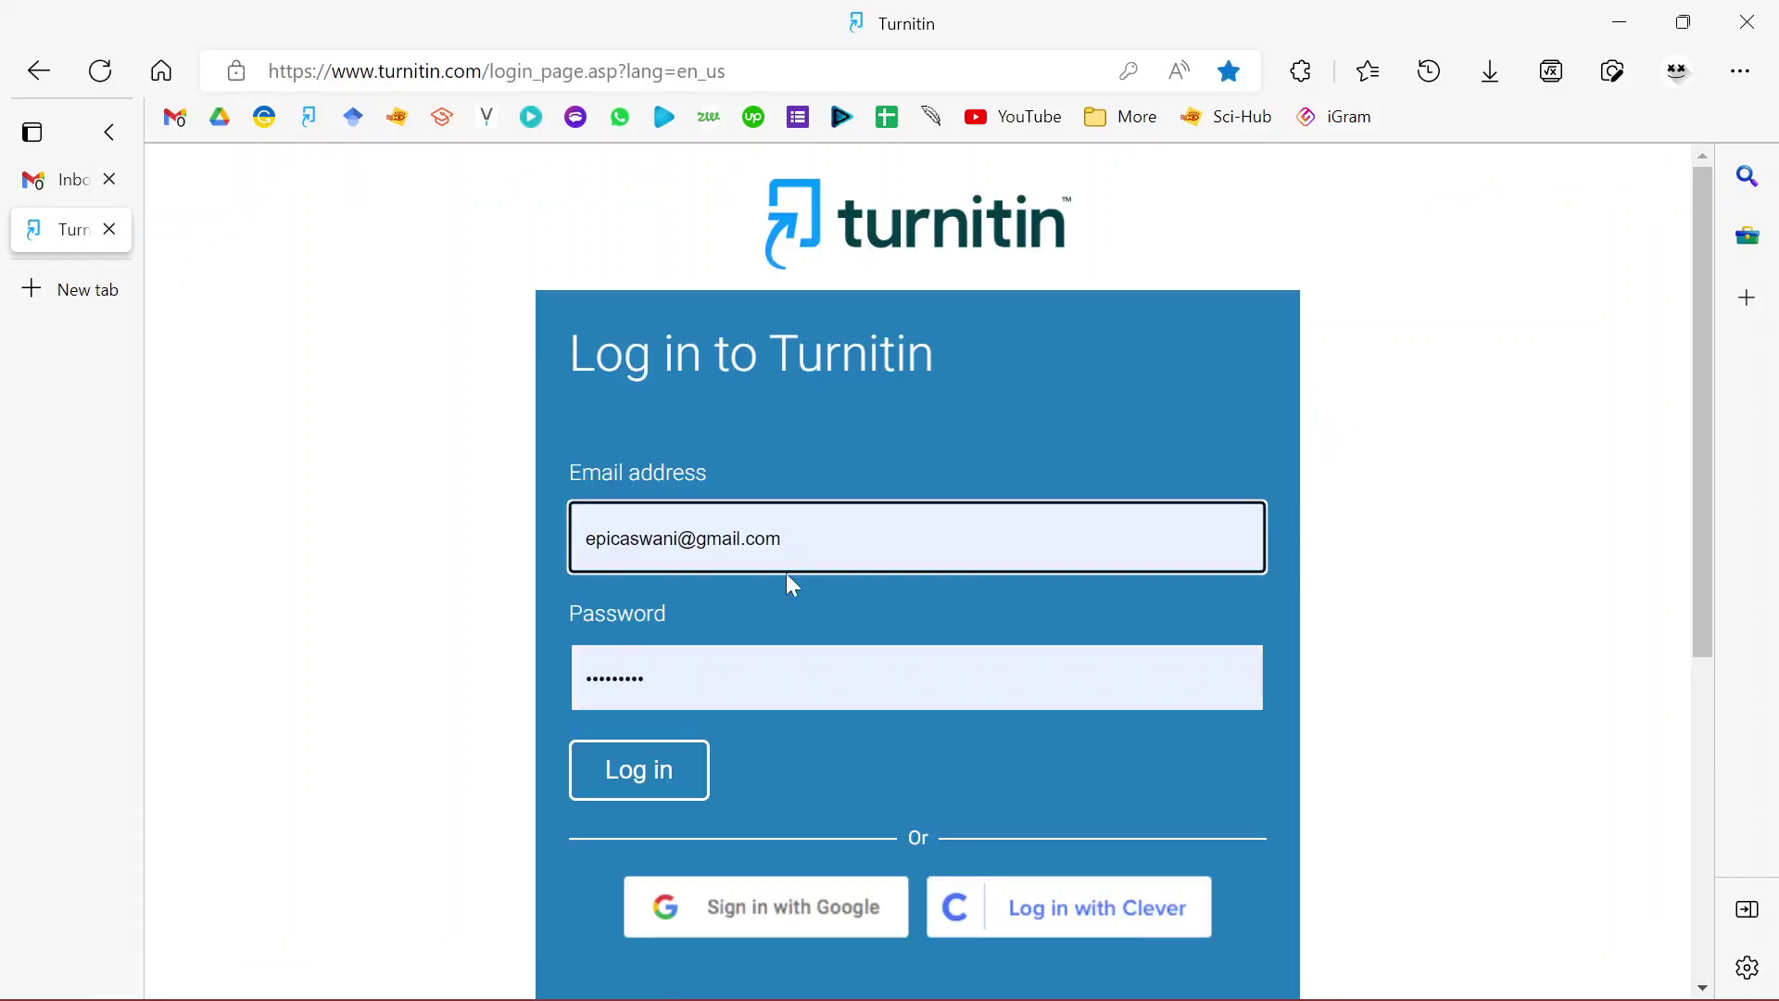
pyautogui.scroll(-1, 917, 556)
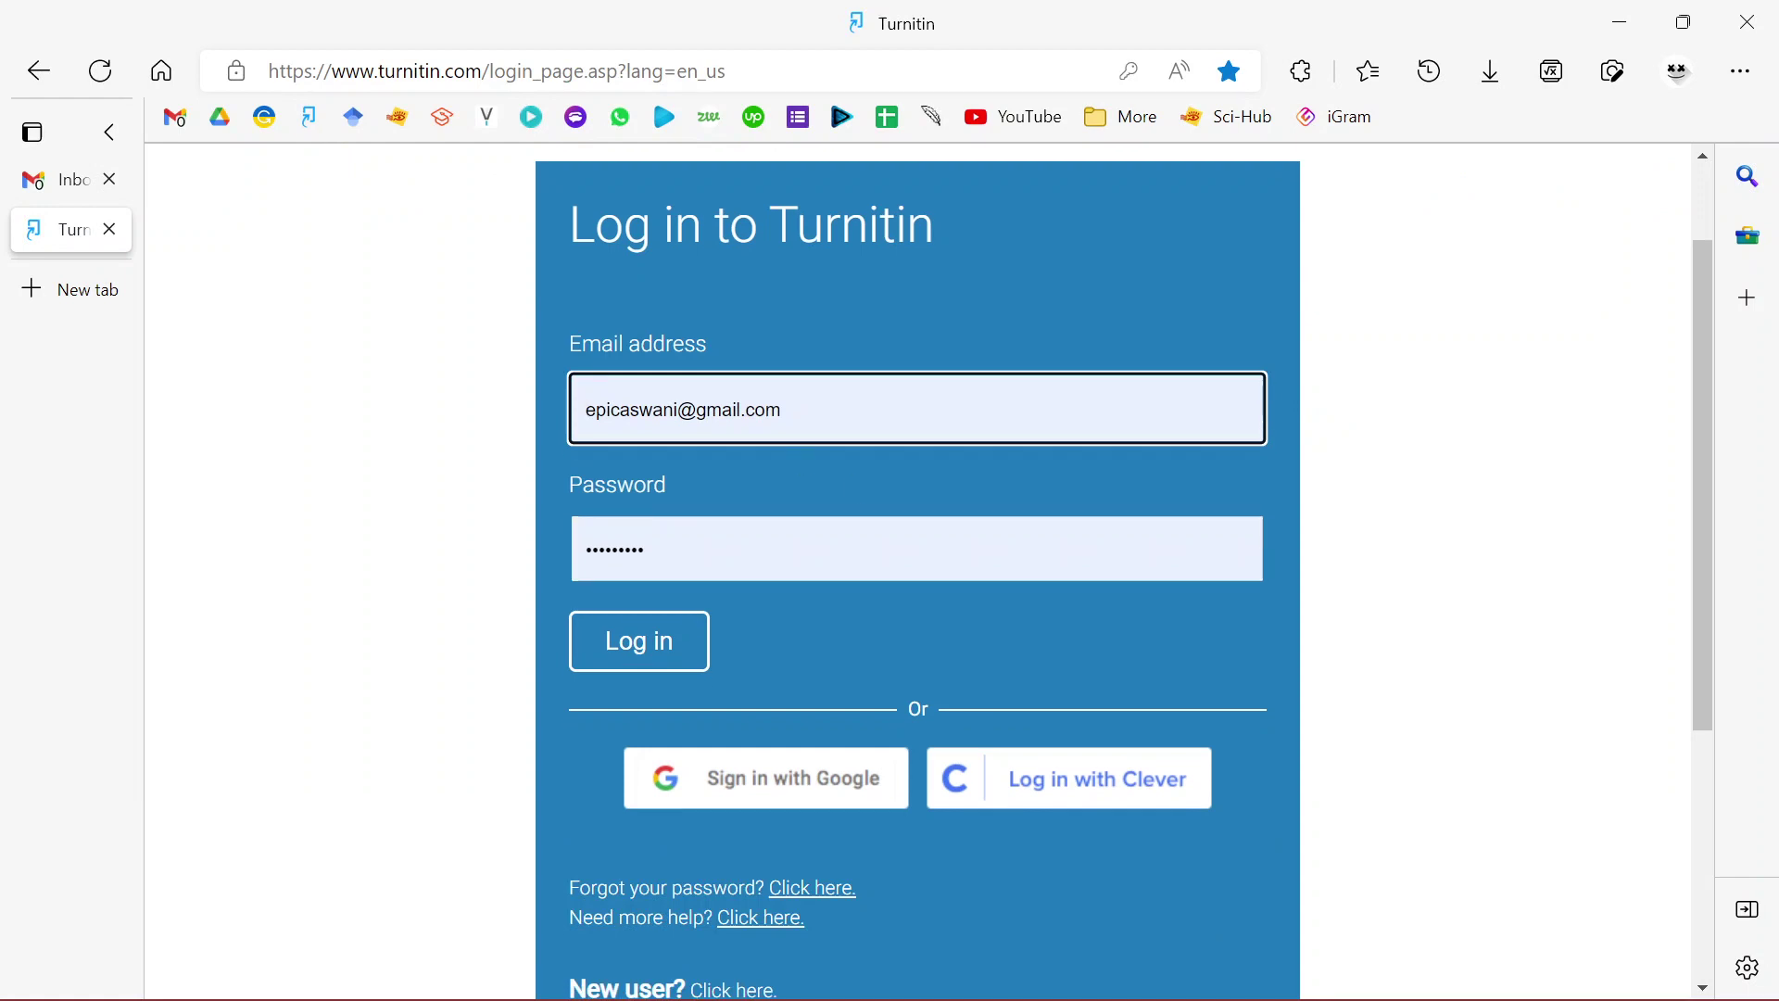
pyautogui.click(662, 654)
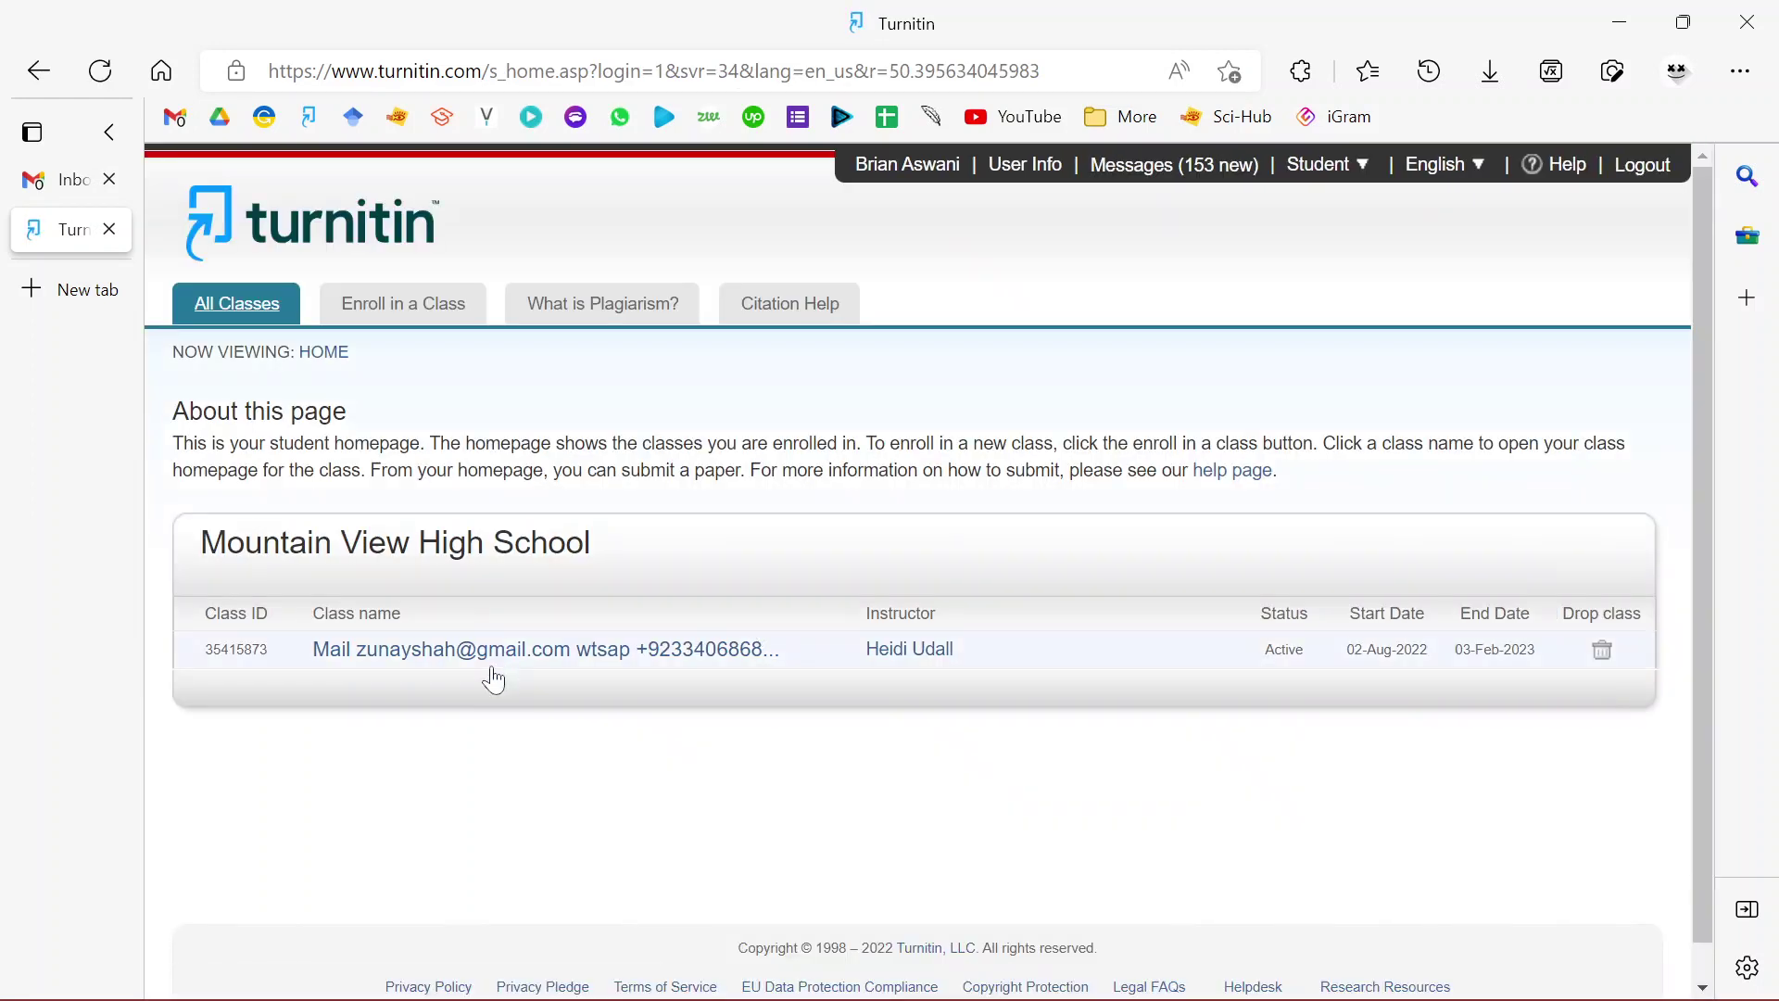
# Step: Scroll the All Classes home page down to the Mountain View High School class table
pyautogui.scroll(-2, 593, 713)
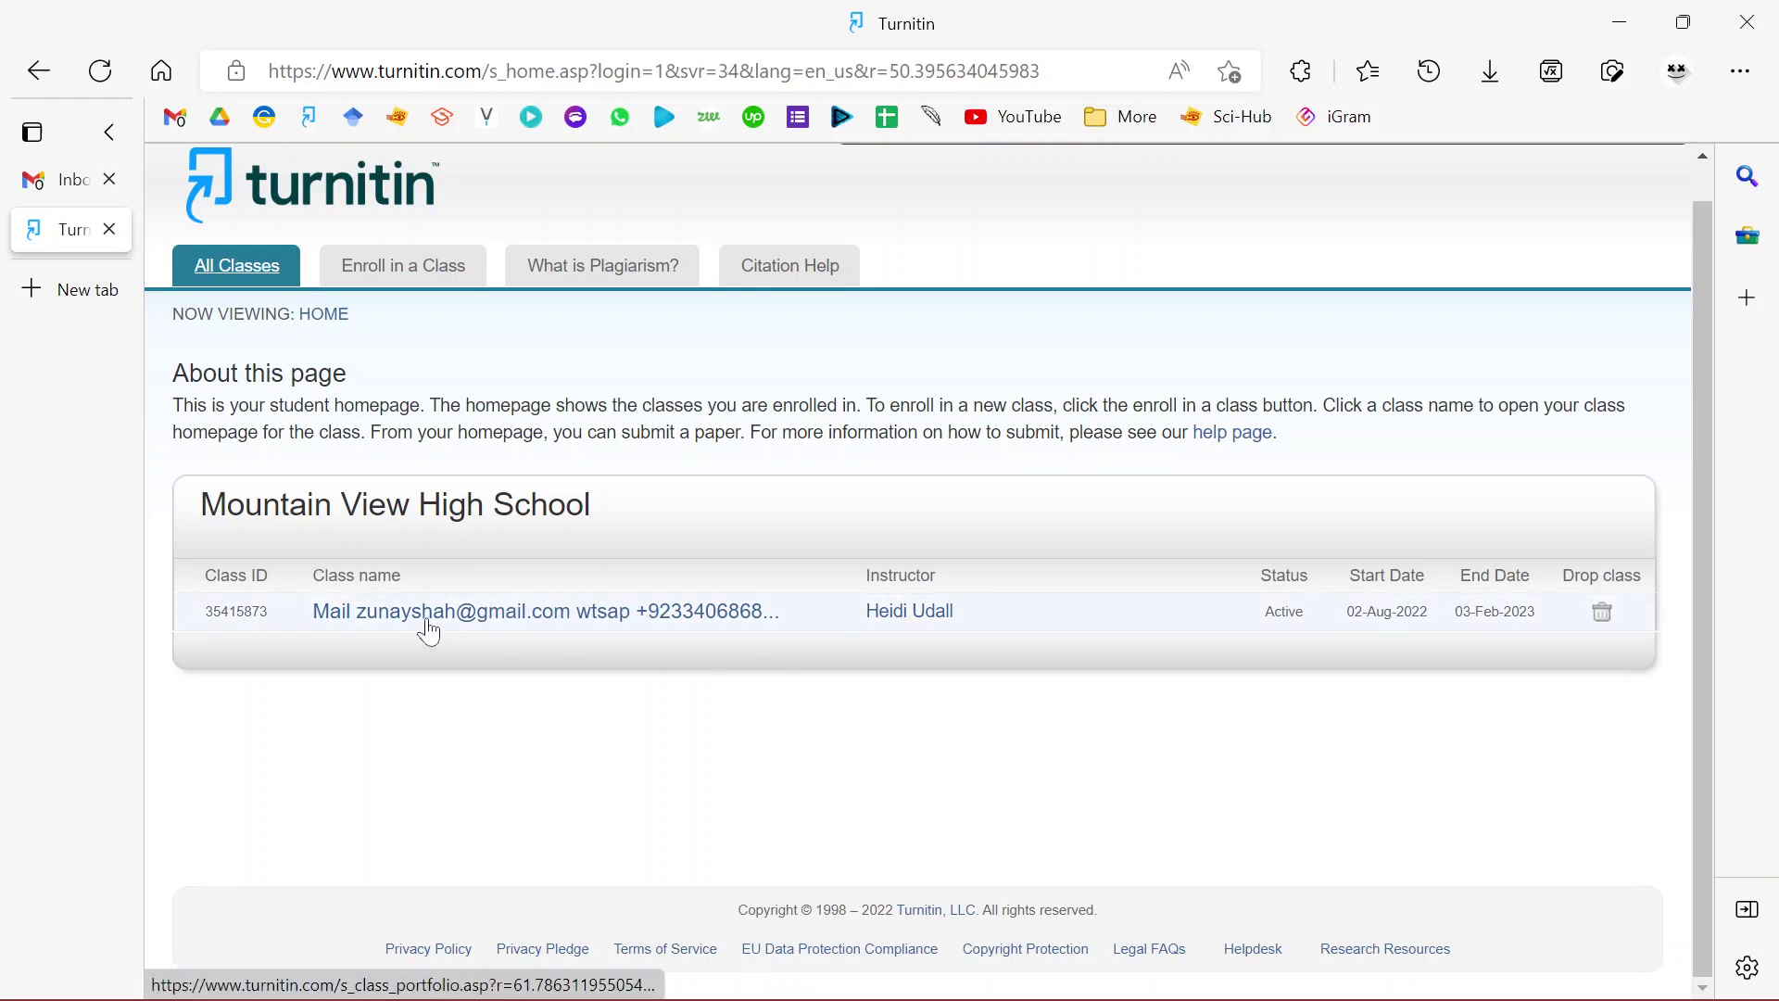
# Step: Open the enrolled class and scroll down to its Assignment Inbox table
pyautogui.click(516, 619)
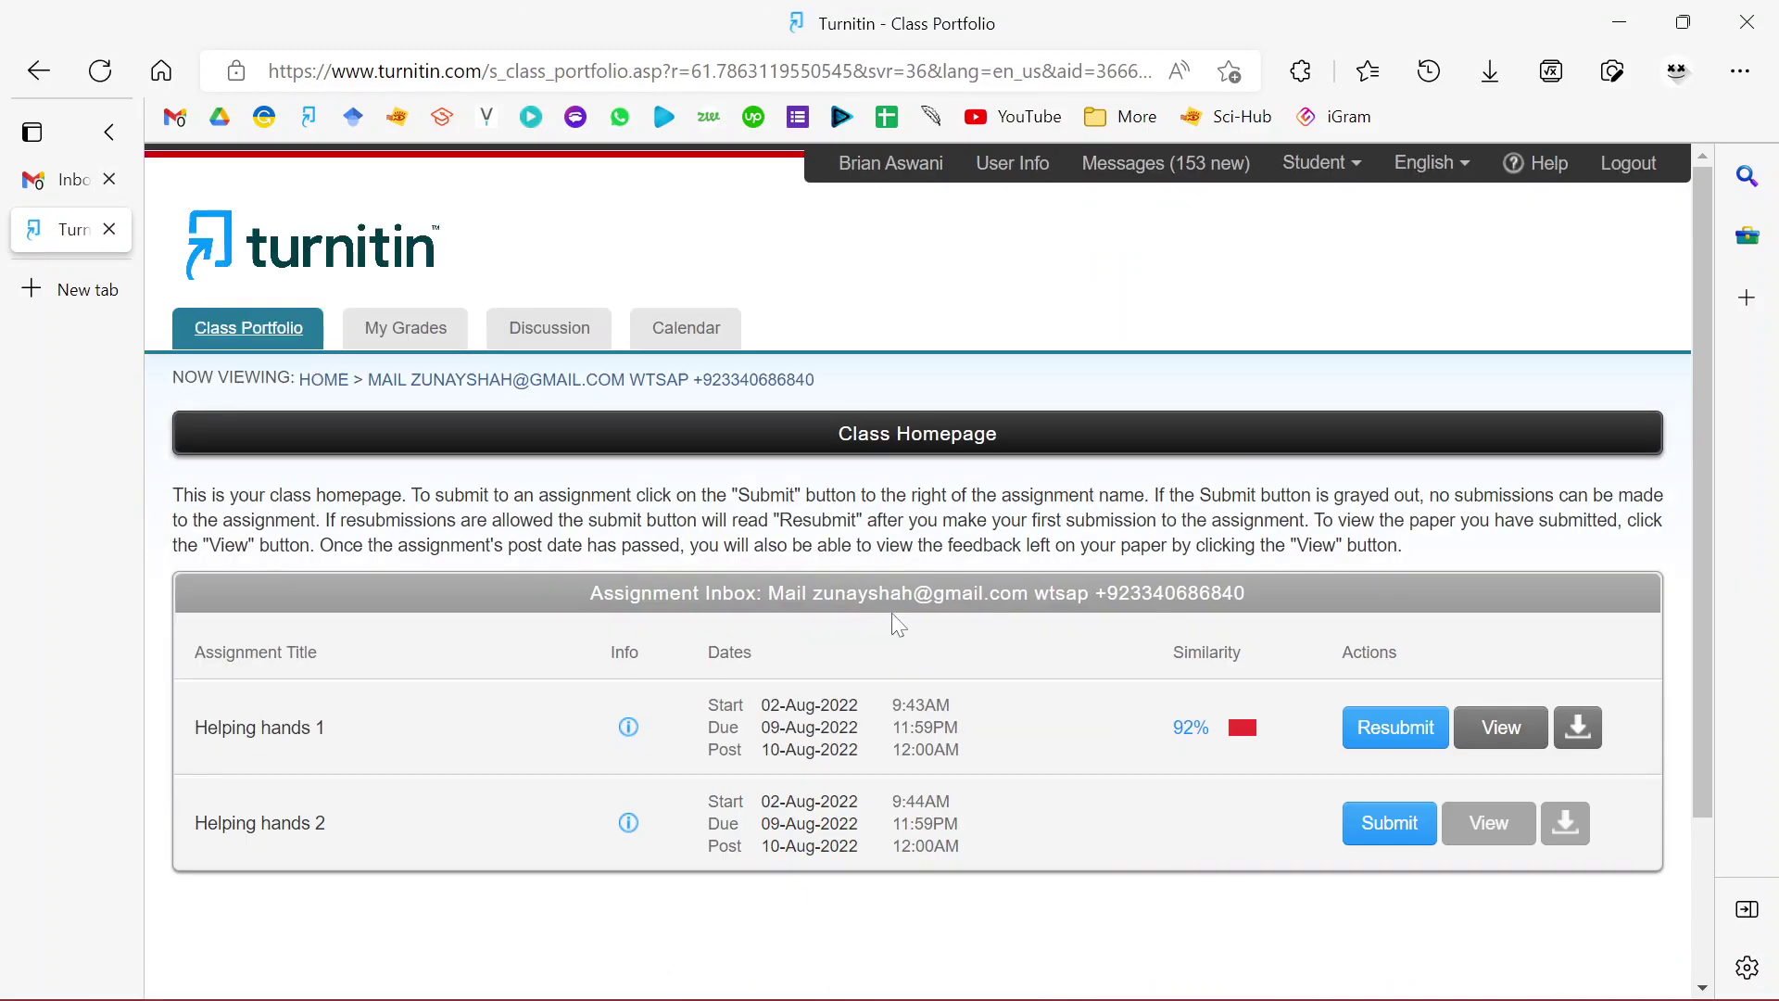
pyautogui.scroll(-1, 895, 621)
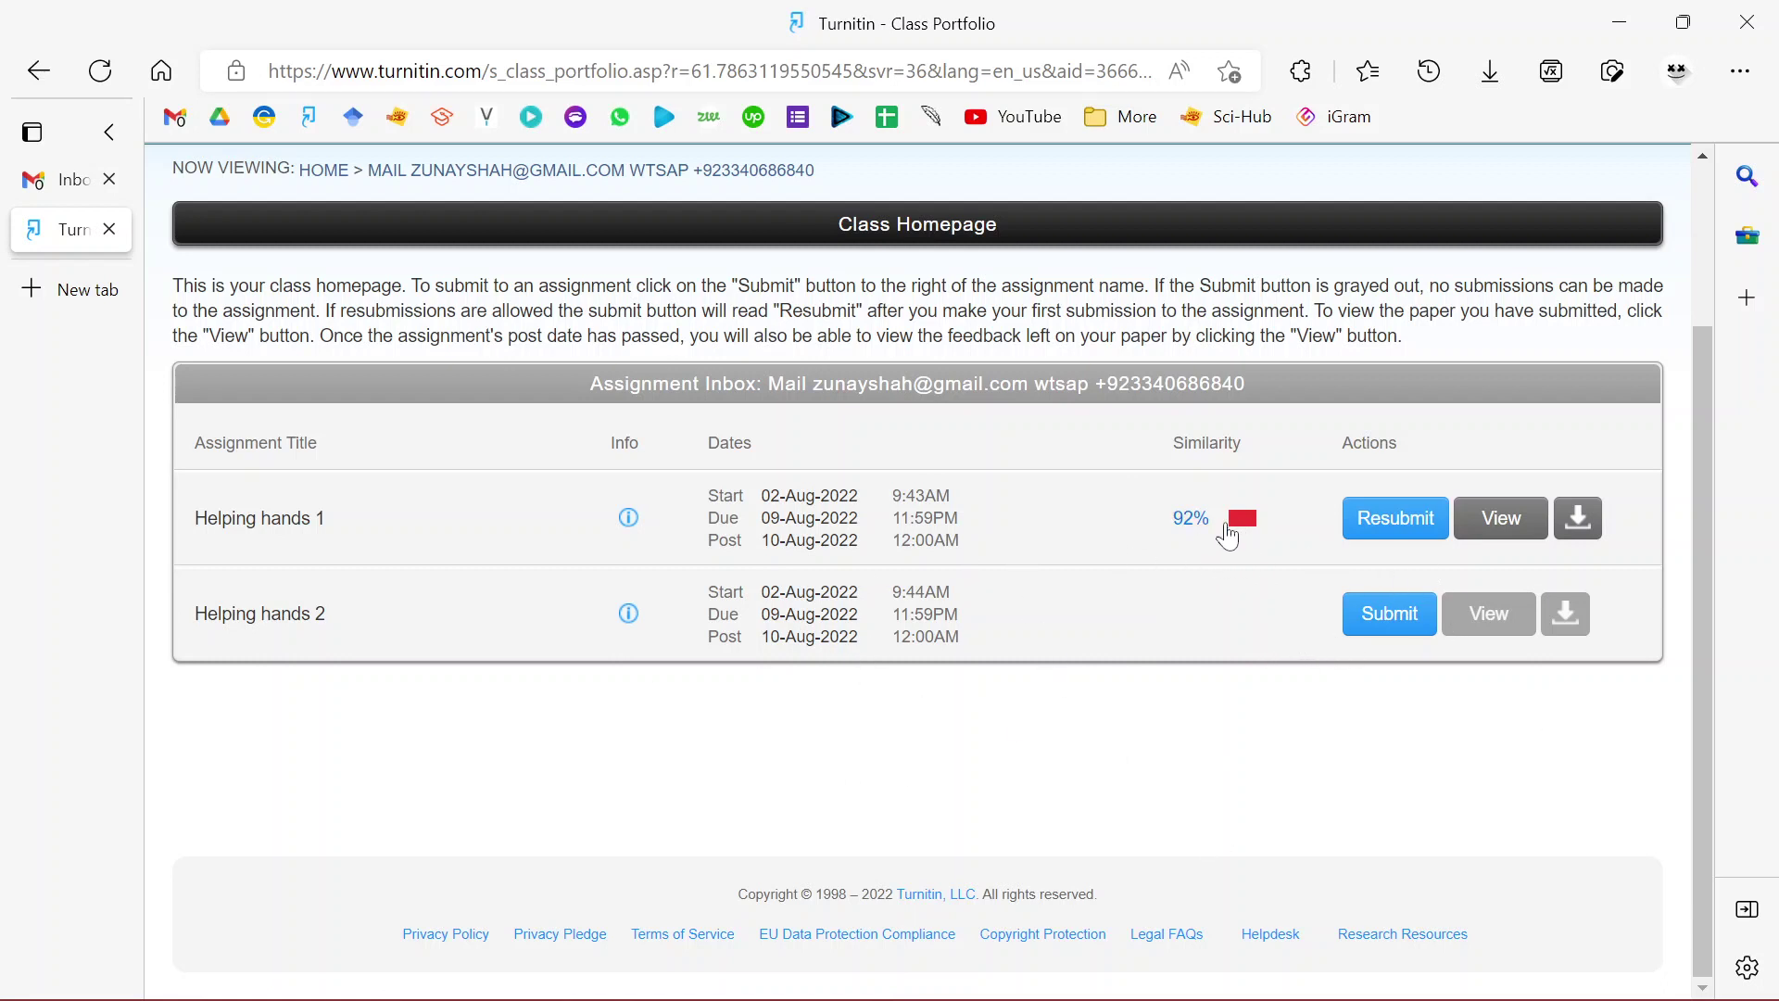
# Step: Start a submission for Helping hands 2 and review the prefilled first and last name fields
pyautogui.click(1376, 633)
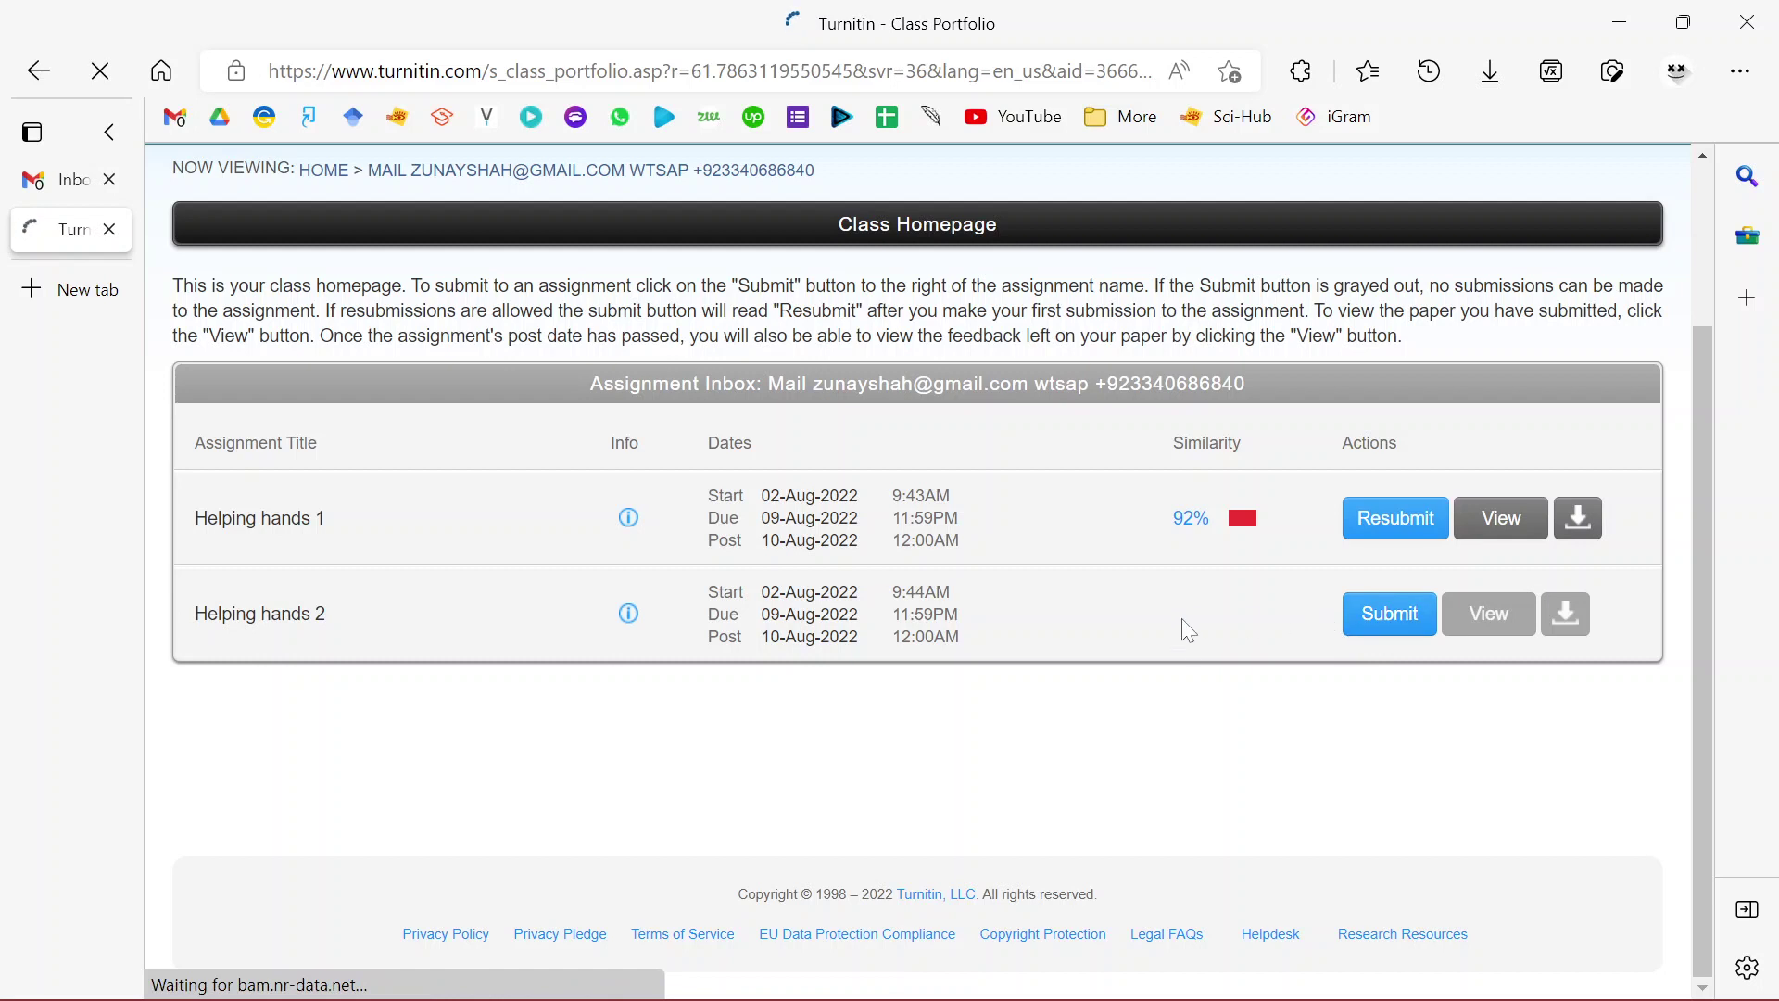
pyautogui.scroll(-3, 795, 611)
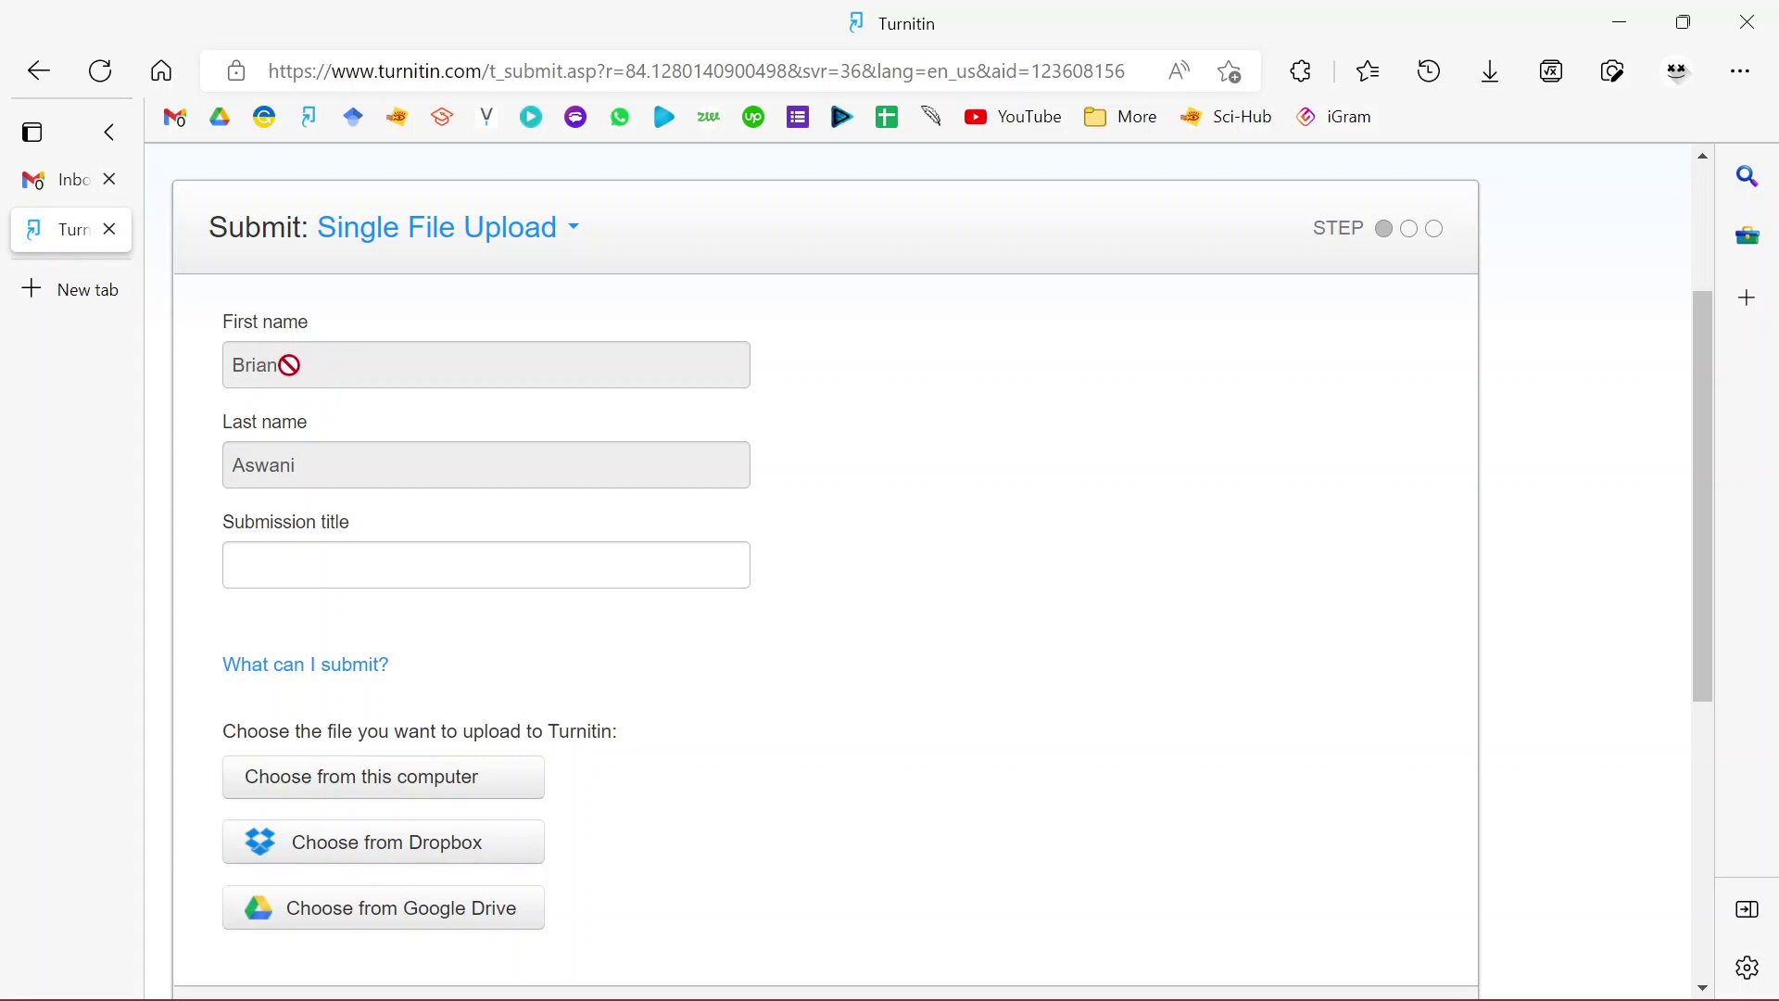
pyautogui.click(302, 364)
pyautogui.click(313, 449)
pyautogui.doubleClick(290, 365)
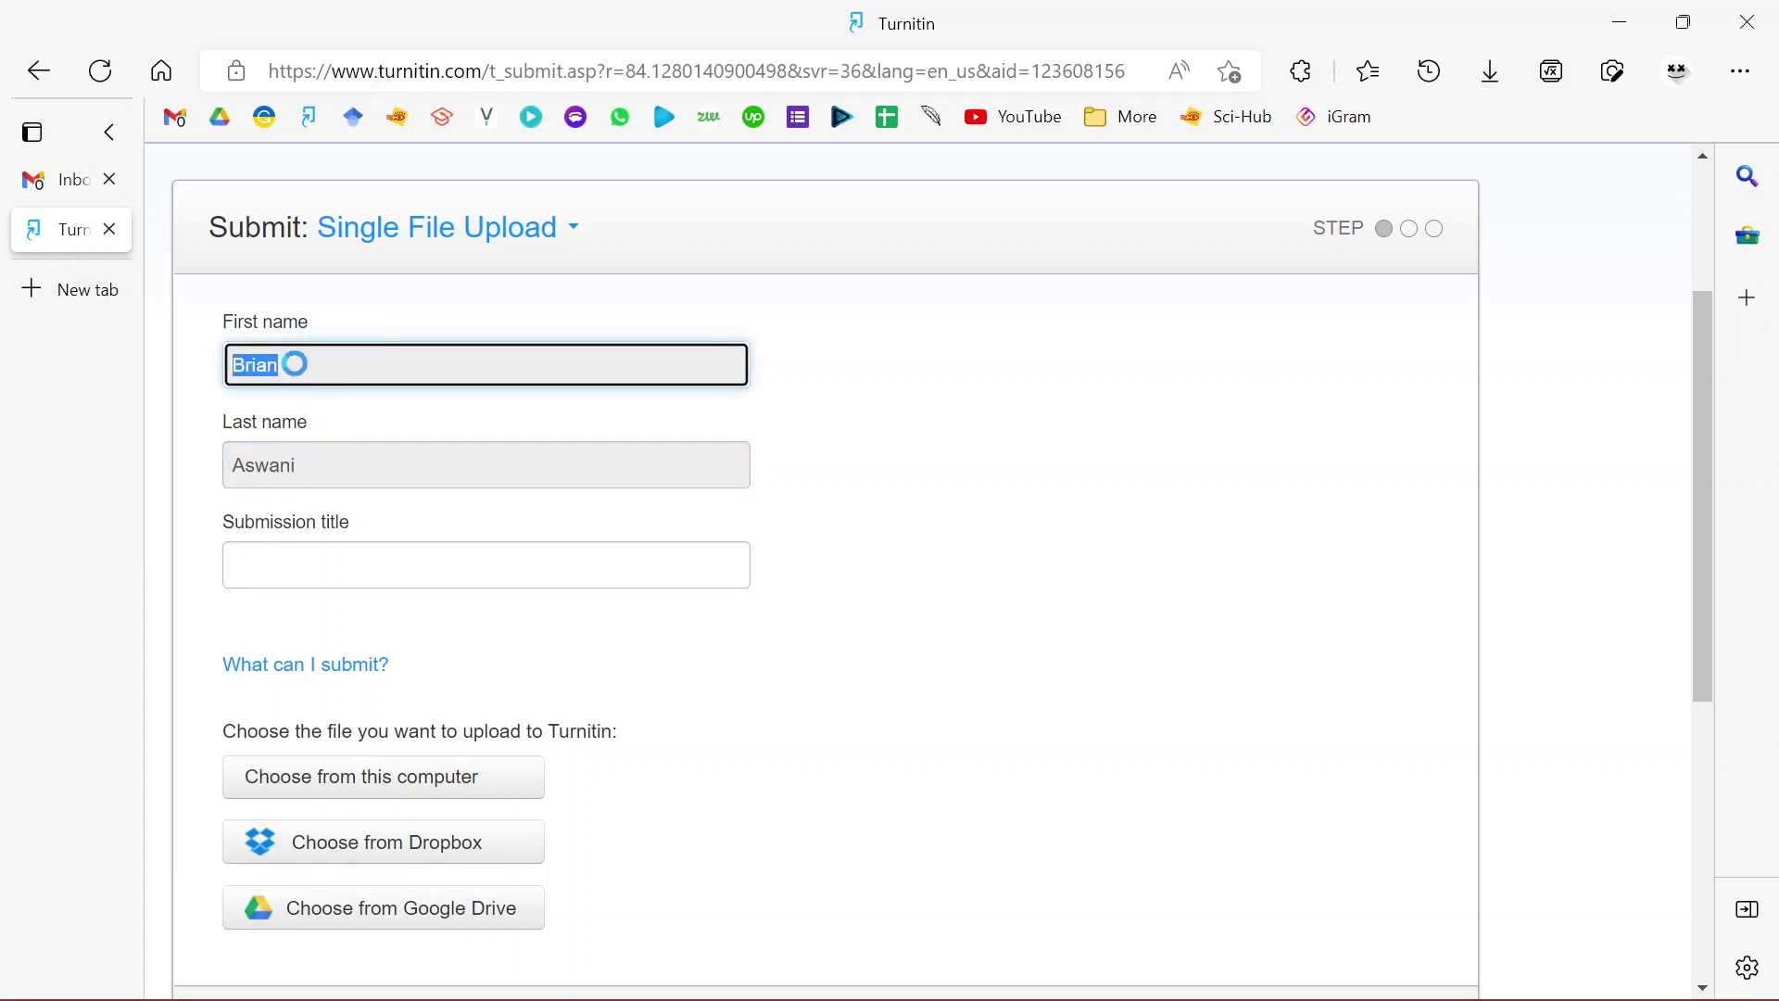
pyautogui.click(327, 466)
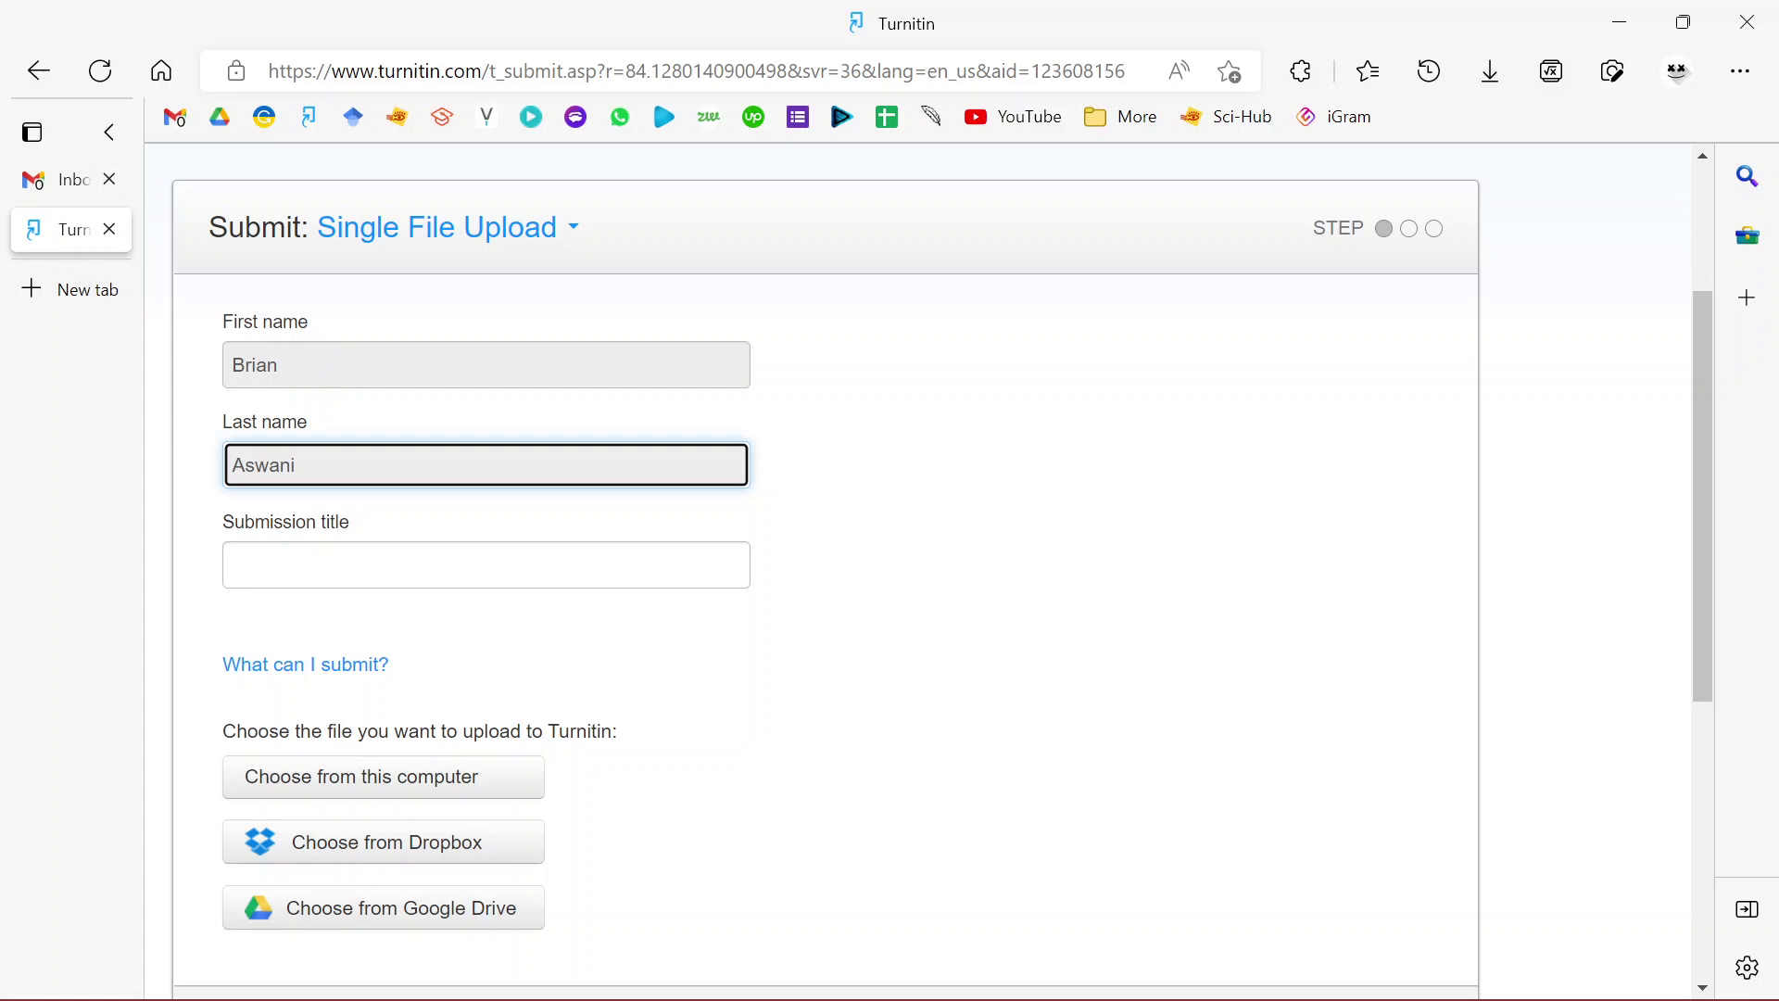
# Step: Fill the submission title with the saved entry 'Sample'
pyautogui.click(485, 564)
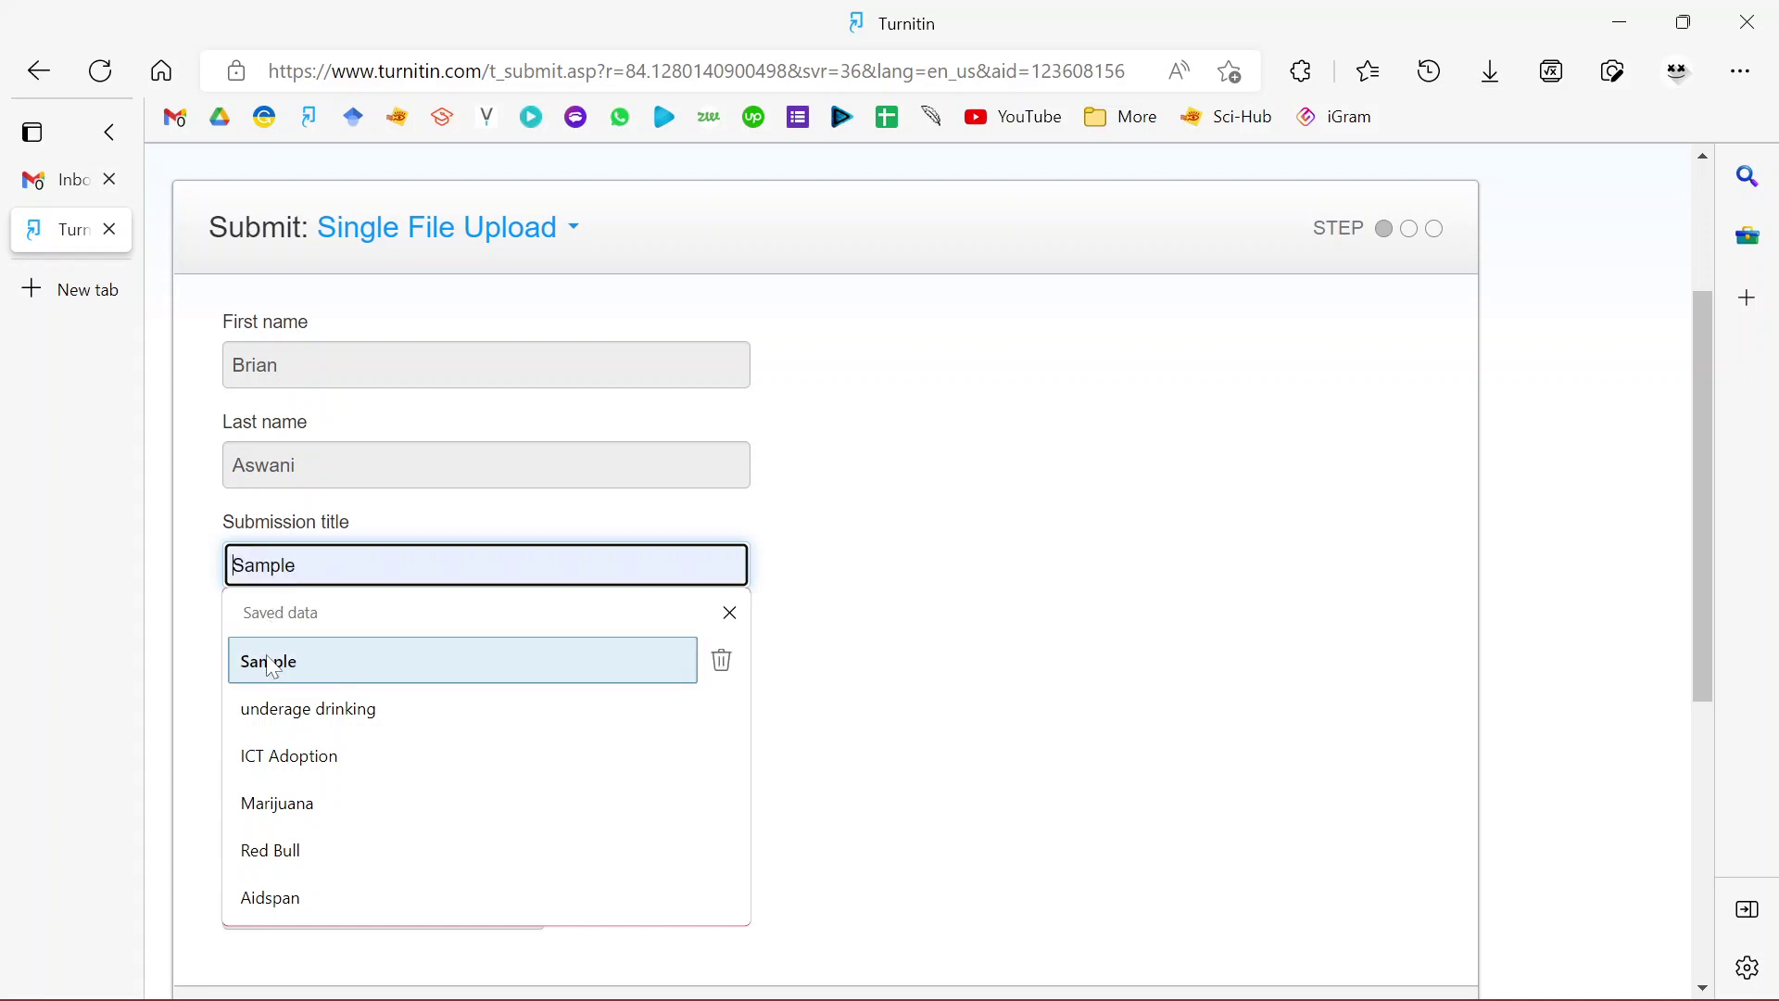
pyautogui.click(304, 666)
pyautogui.scroll(-3, 726, 627)
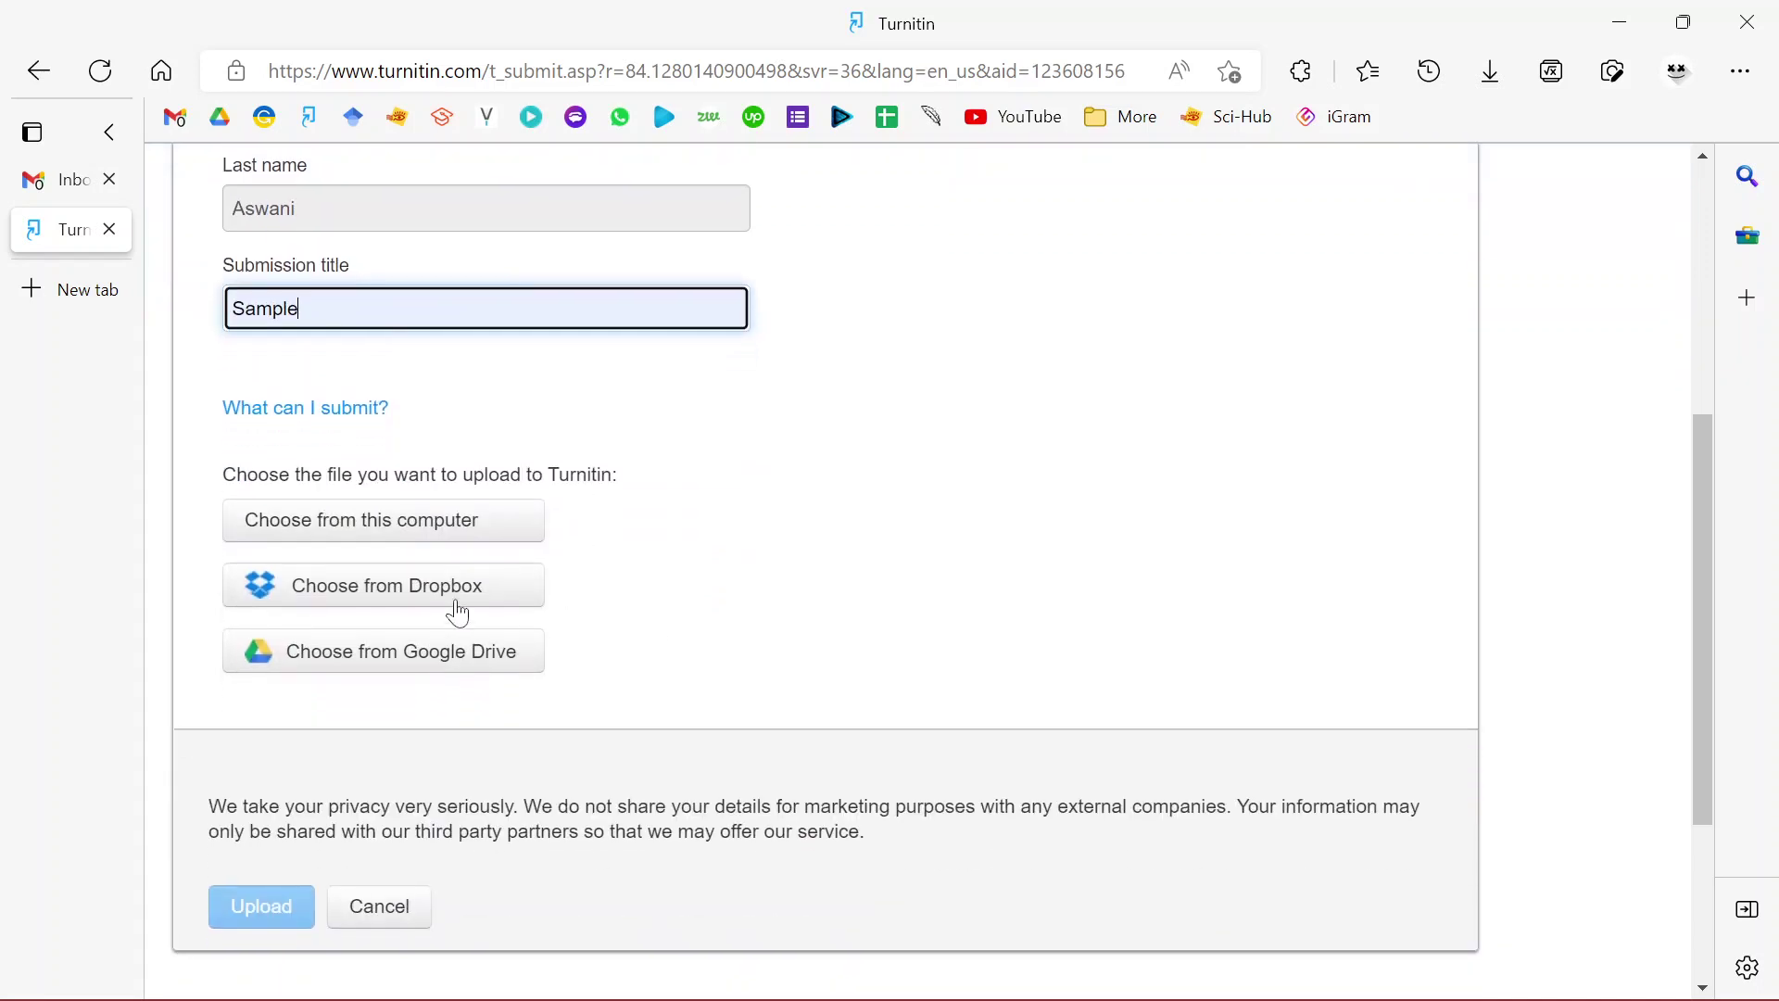
# Step: Upload and confirm General Motors Case Study.edited.docx, then view the submission receipt
pyautogui.click(316, 525)
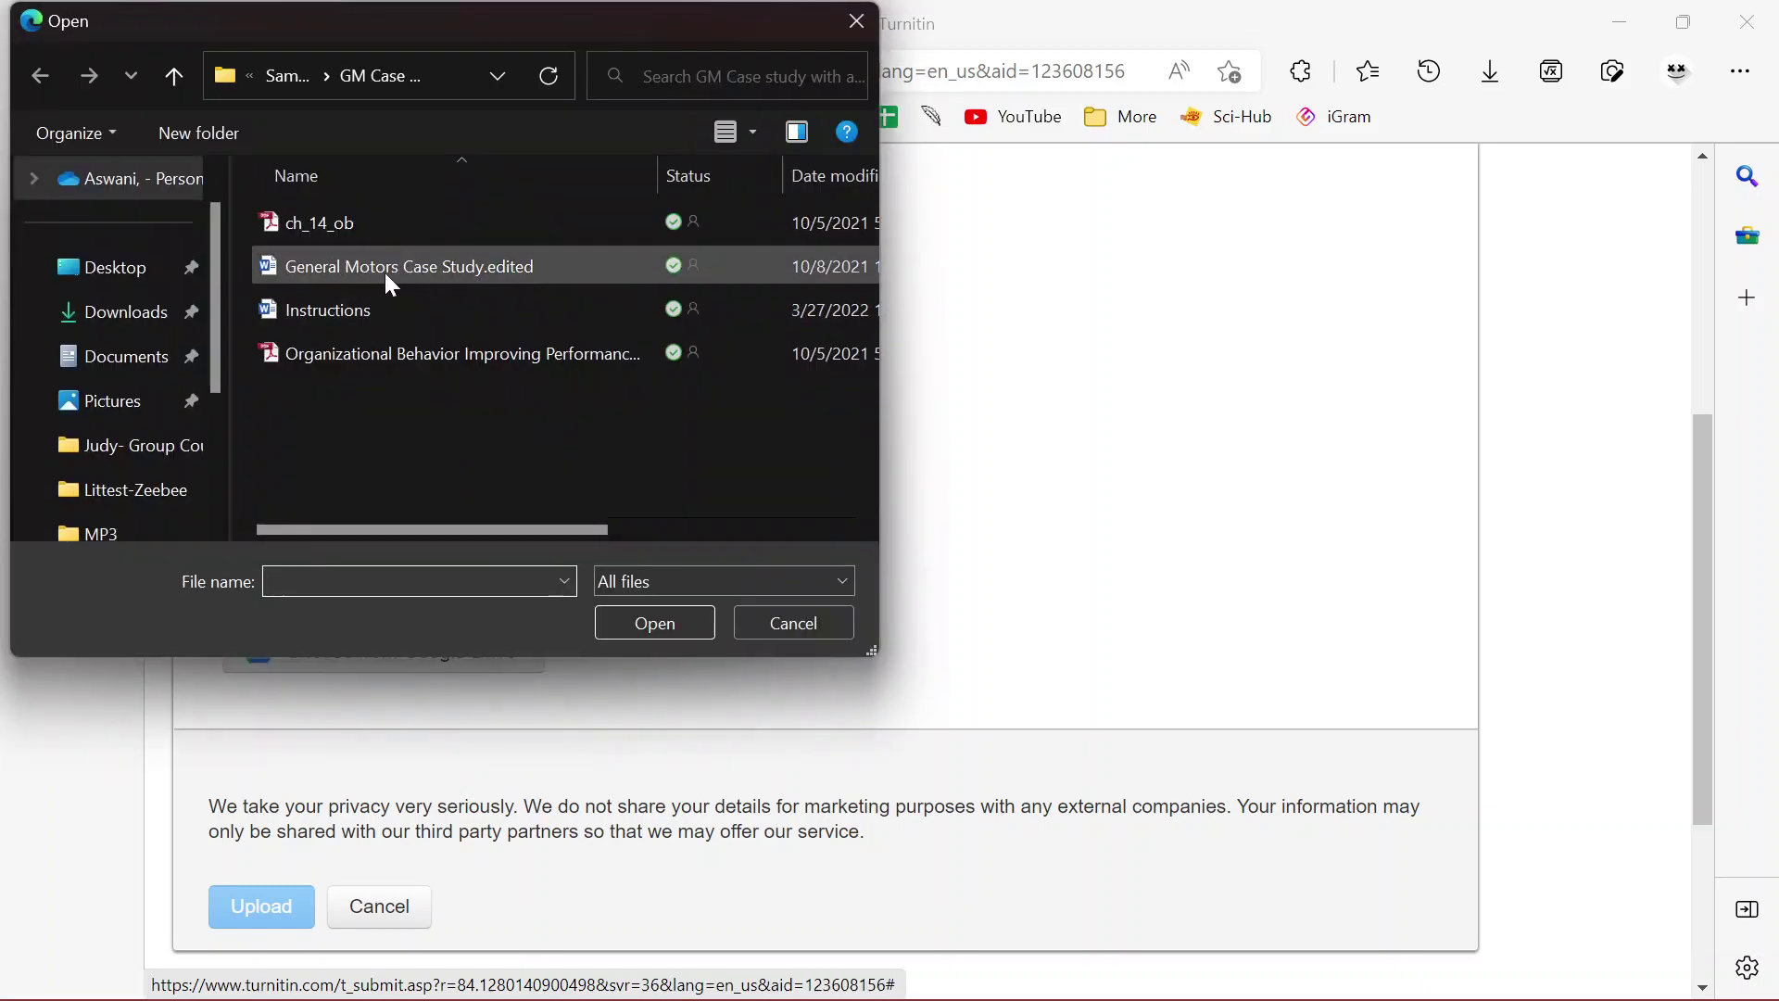
pyautogui.doubleClick(385, 273)
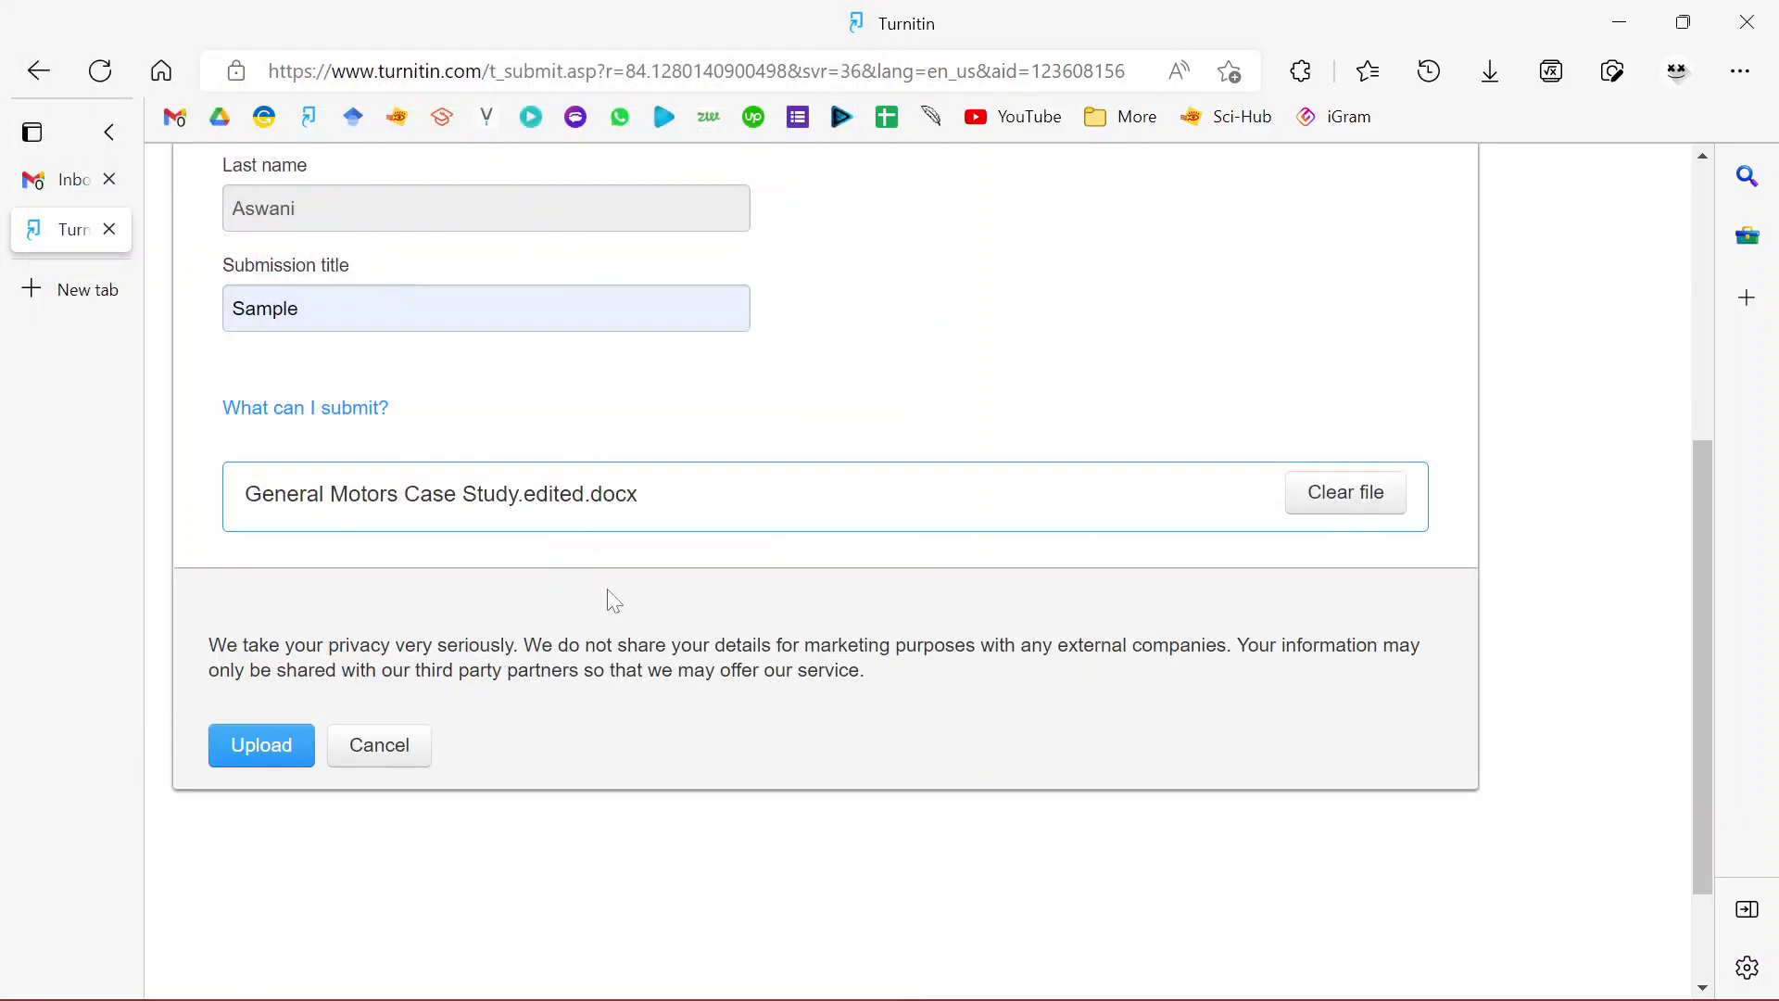
pyautogui.scroll(-2, 614, 600)
pyautogui.click(263, 618)
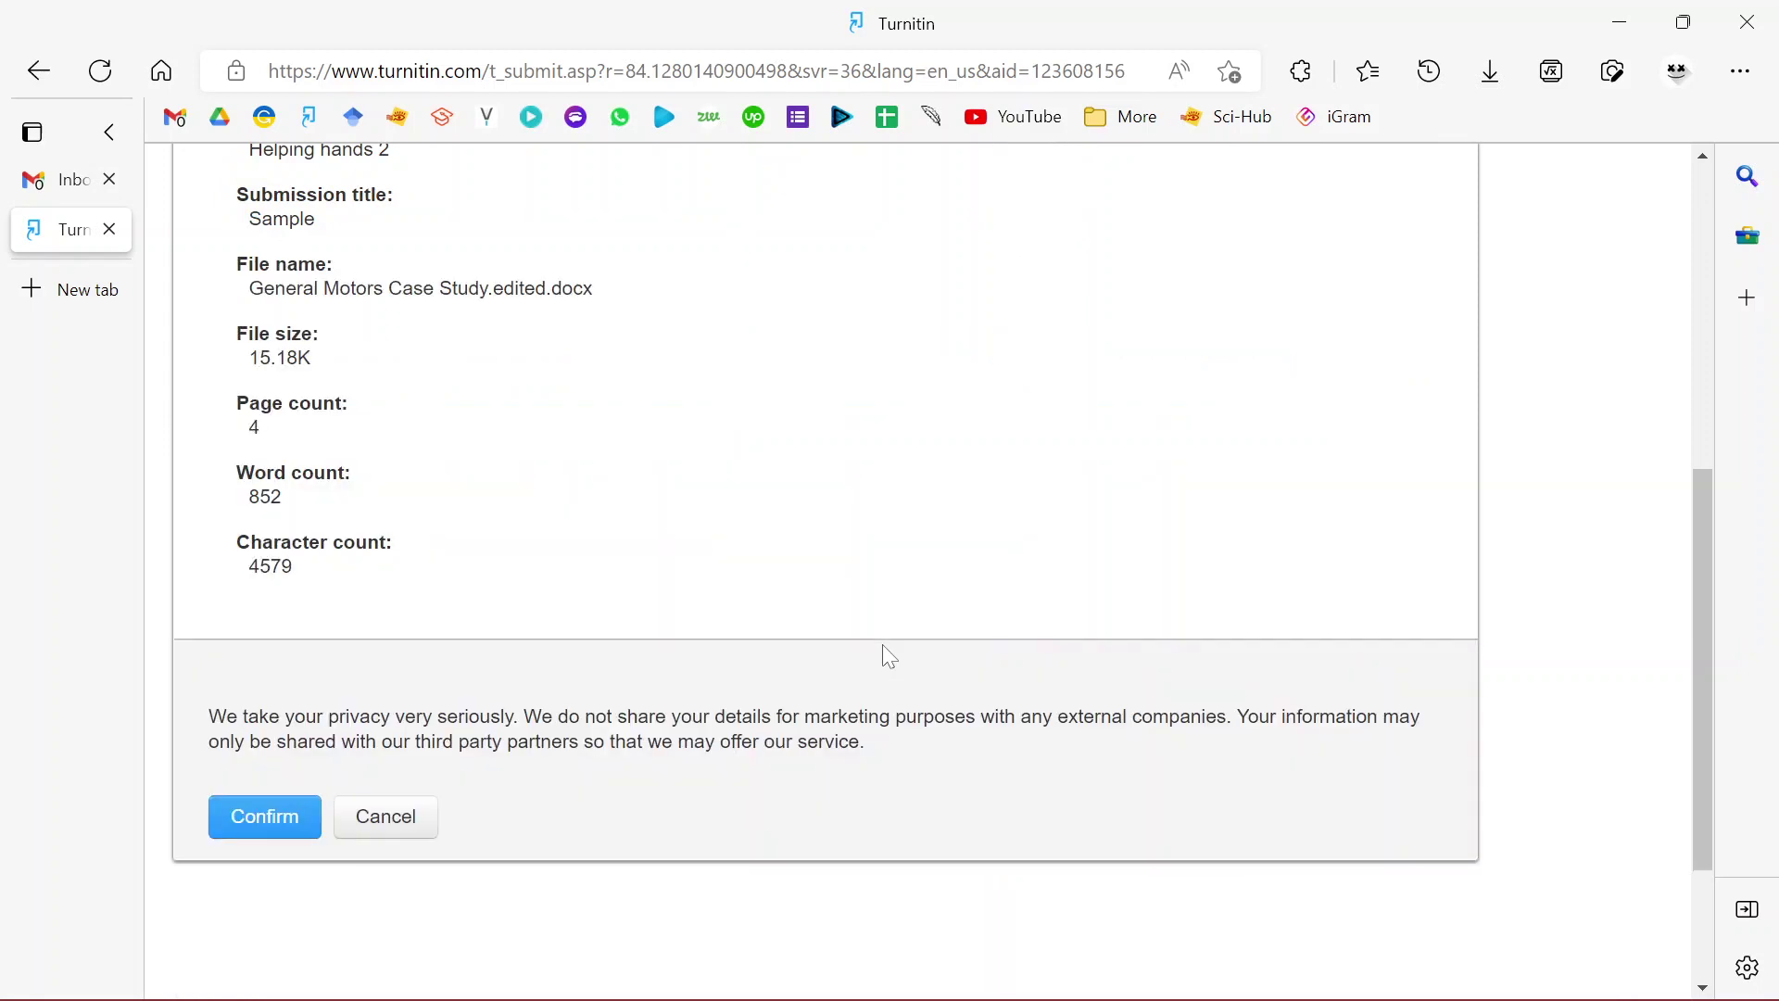
pyautogui.click(264, 816)
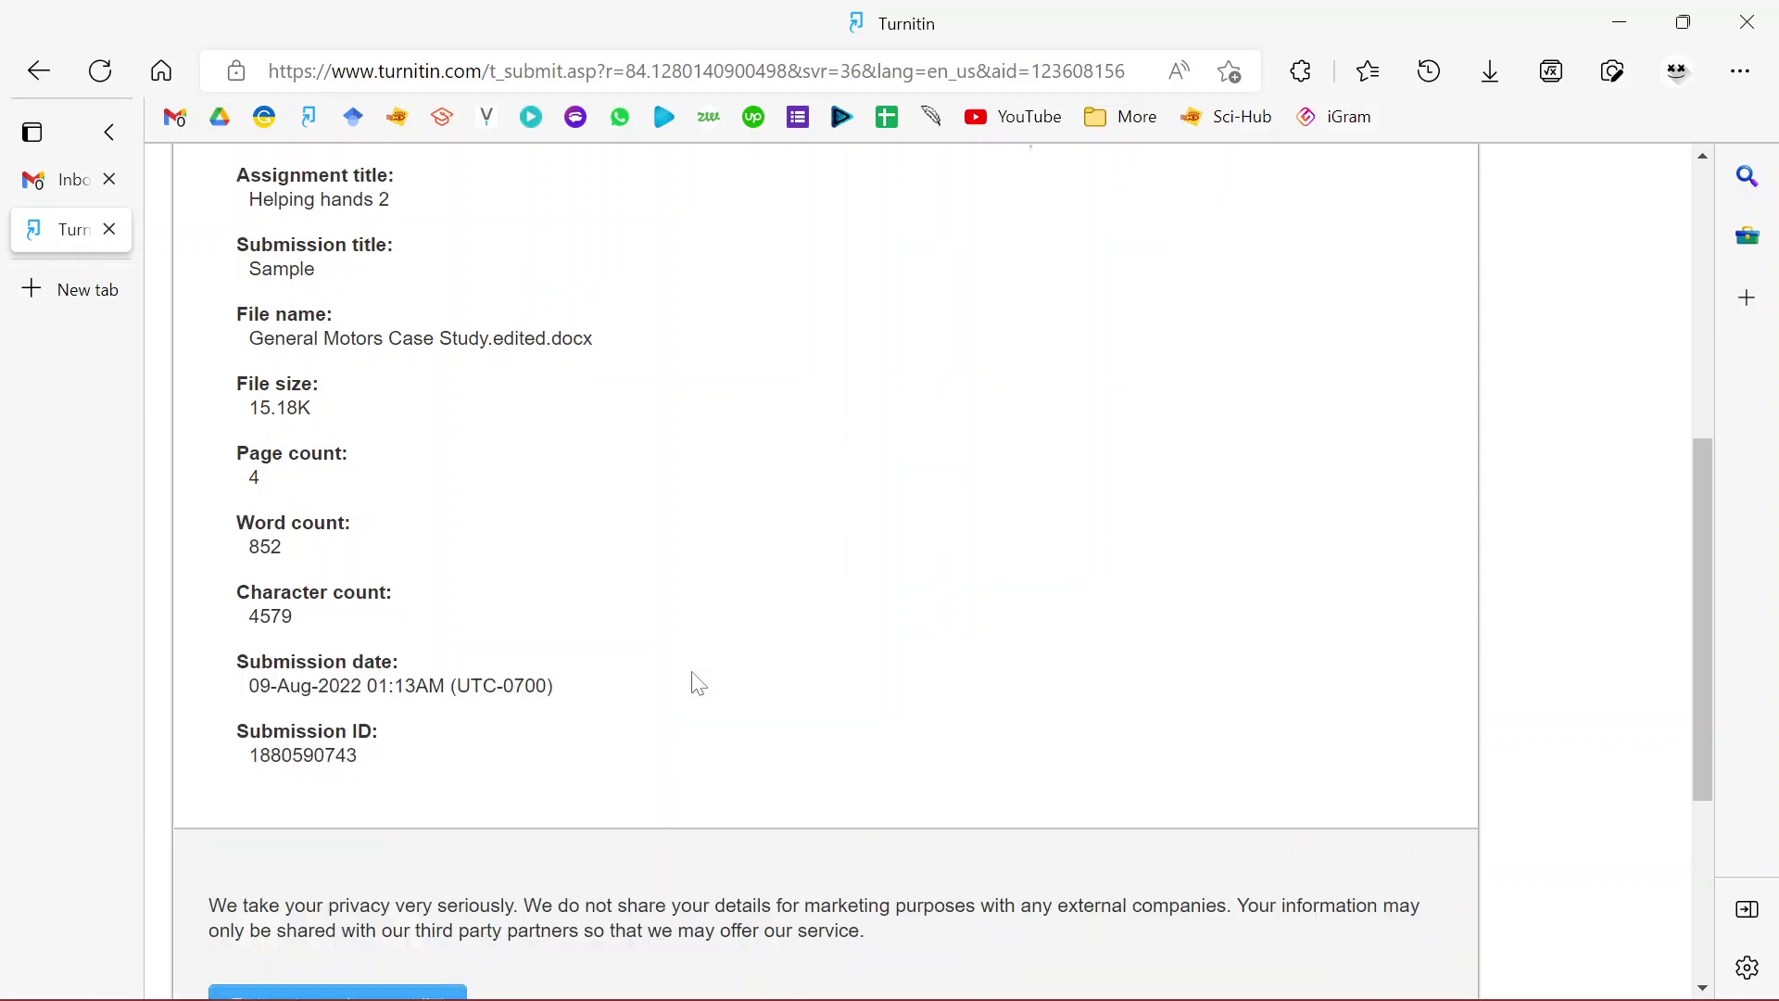
pyautogui.scroll(-4, 698, 684)
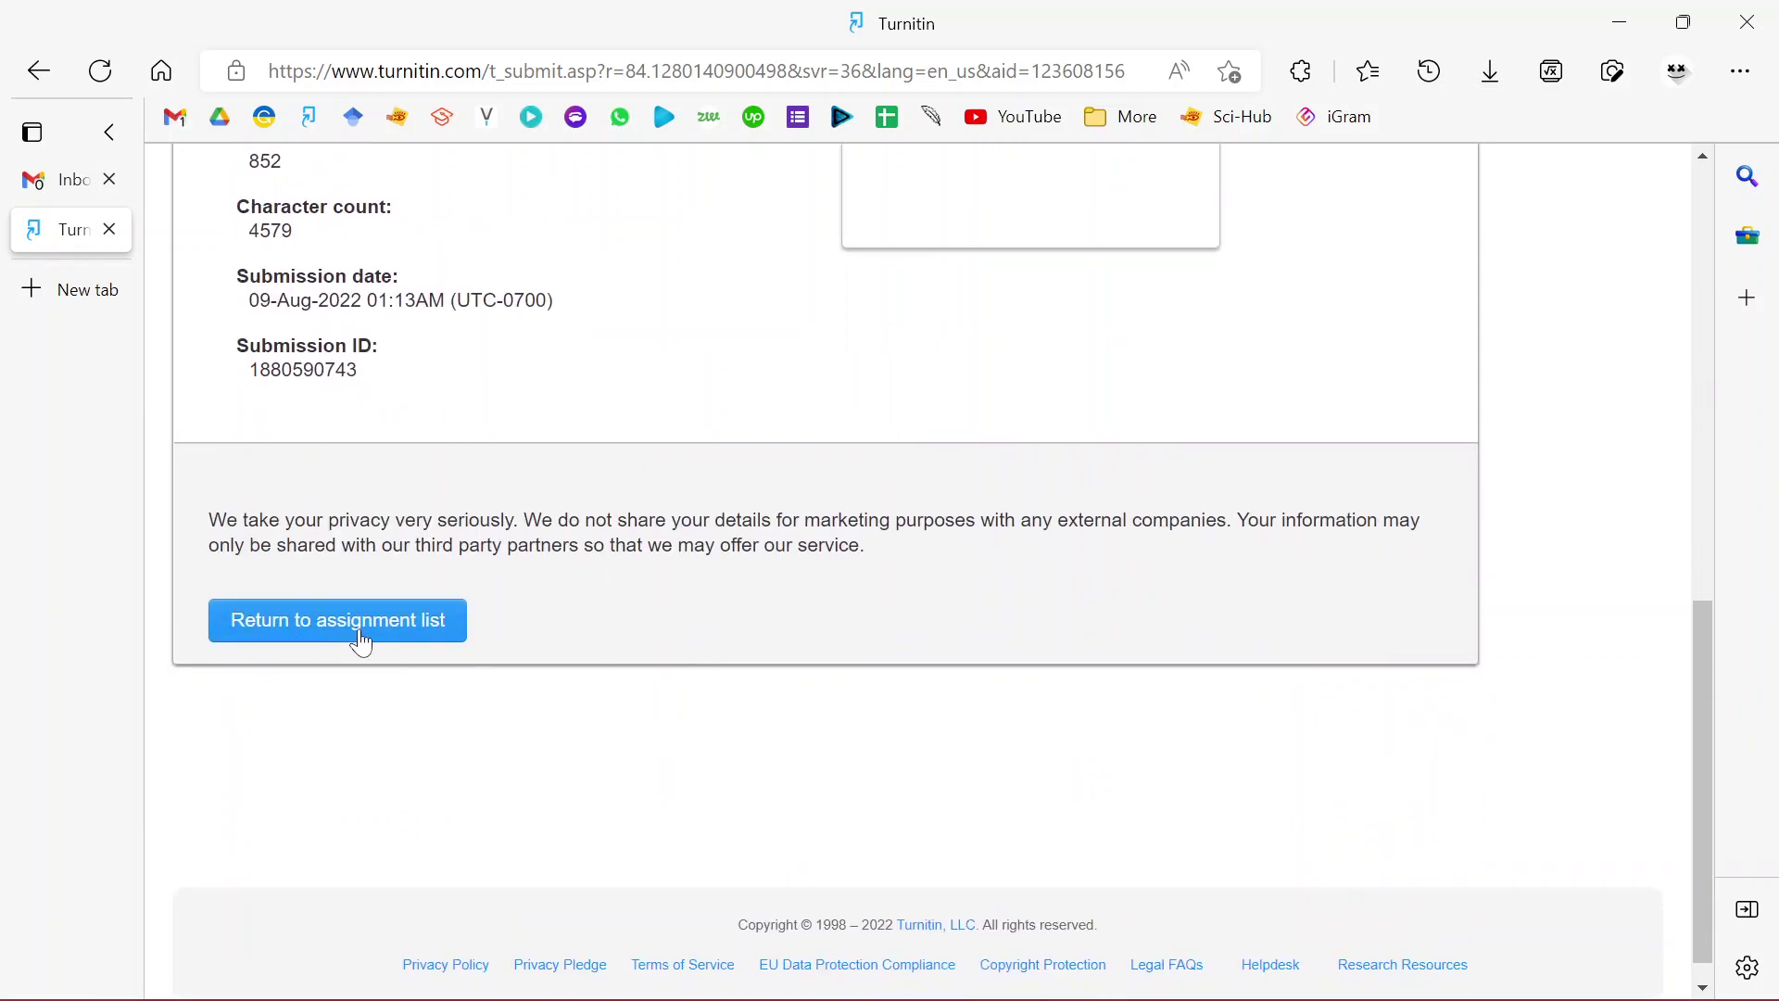
# Step: Go back to the assignment list and reload until Helping hands 2 shows 25% similarity
pyautogui.click(361, 642)
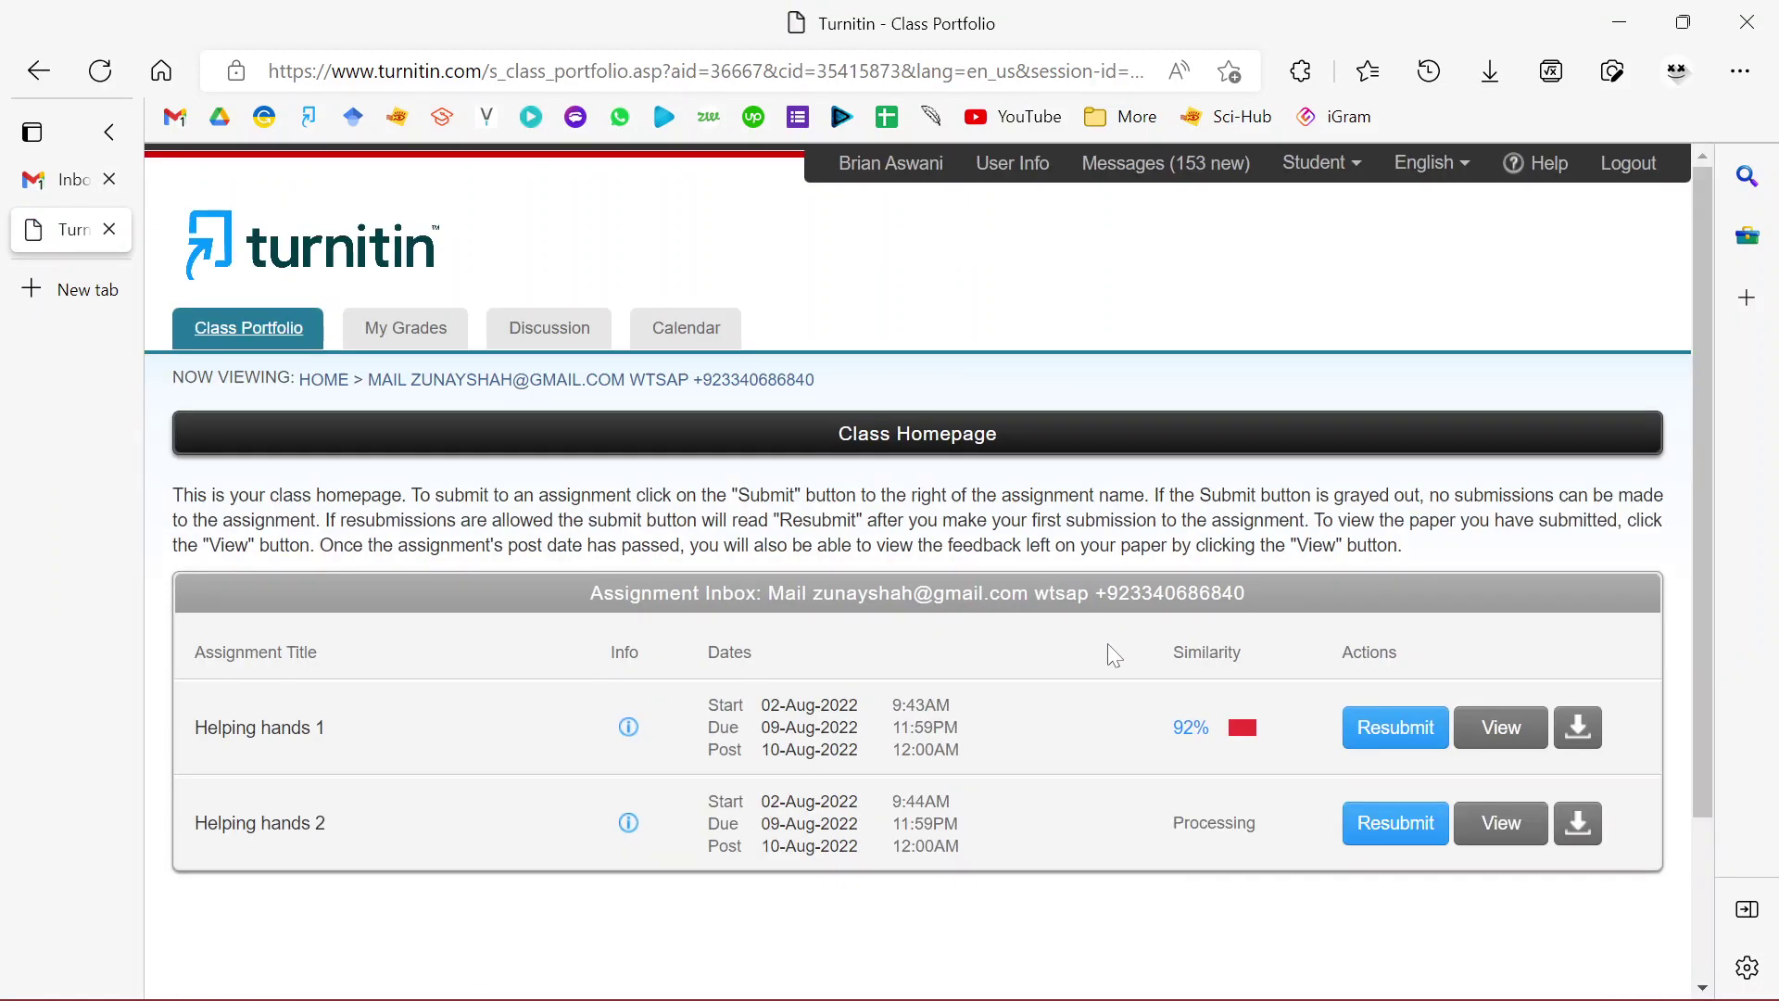
pyautogui.scroll(-2, 1108, 646)
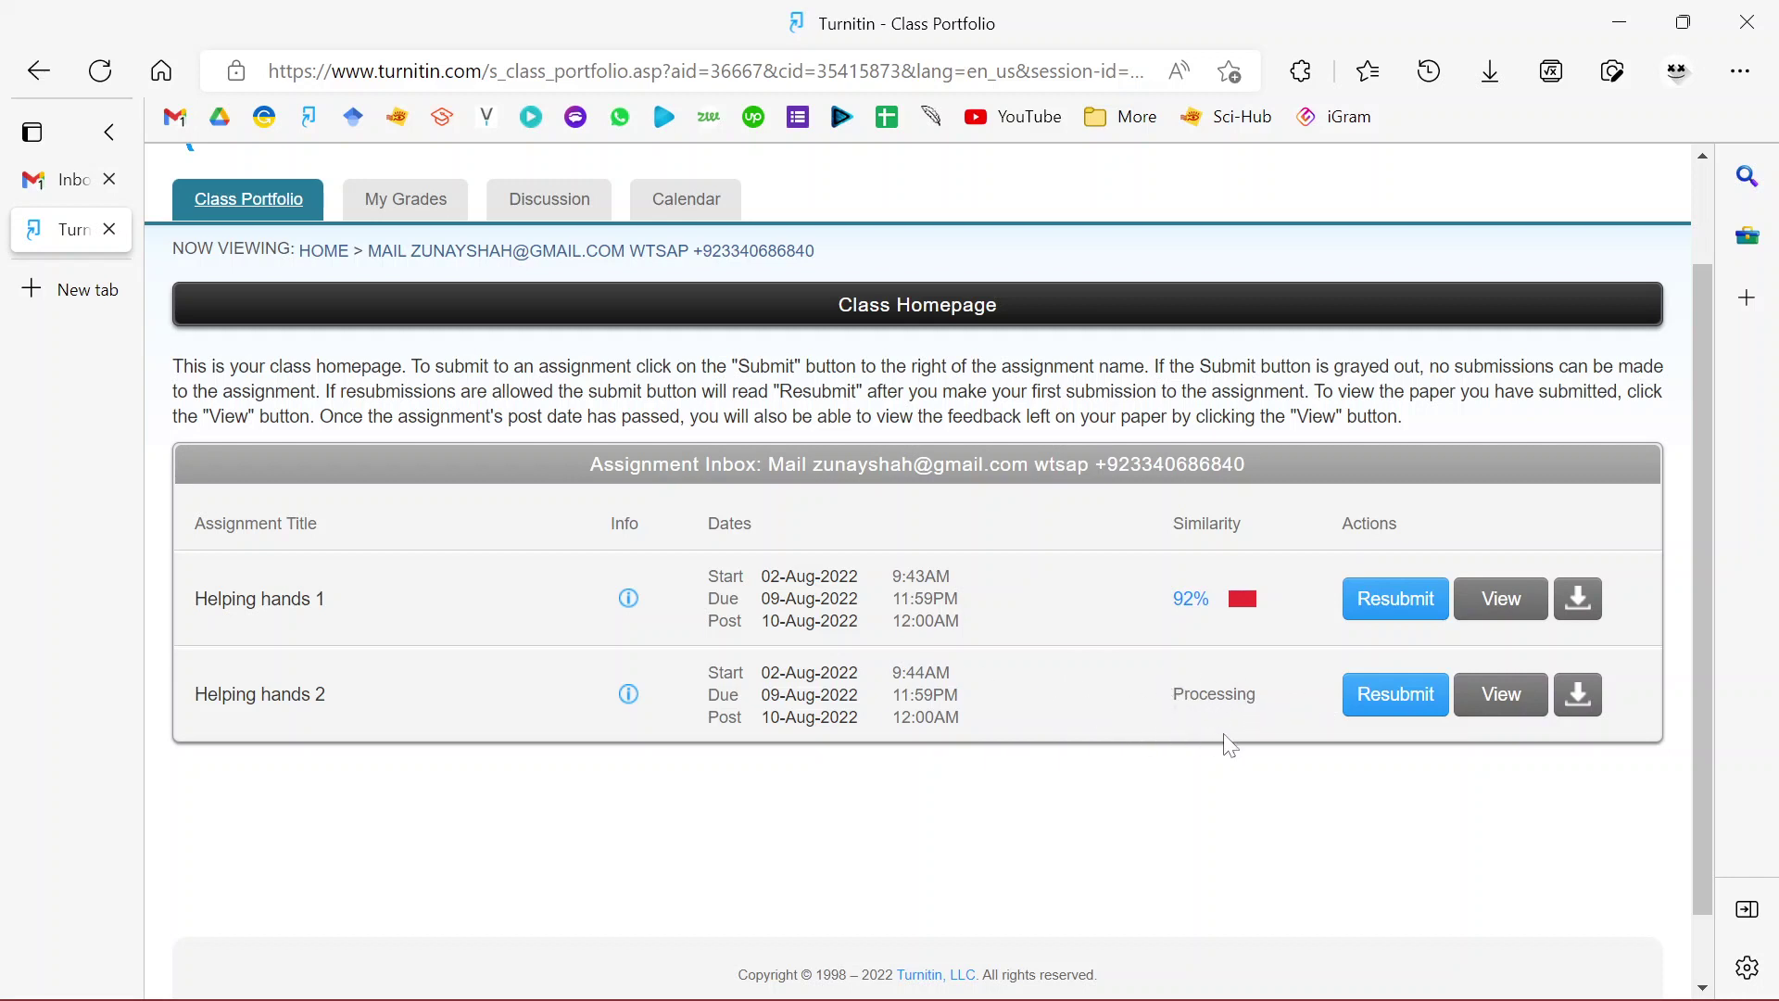
pyautogui.click(100, 72)
pyautogui.click(1505, 694)
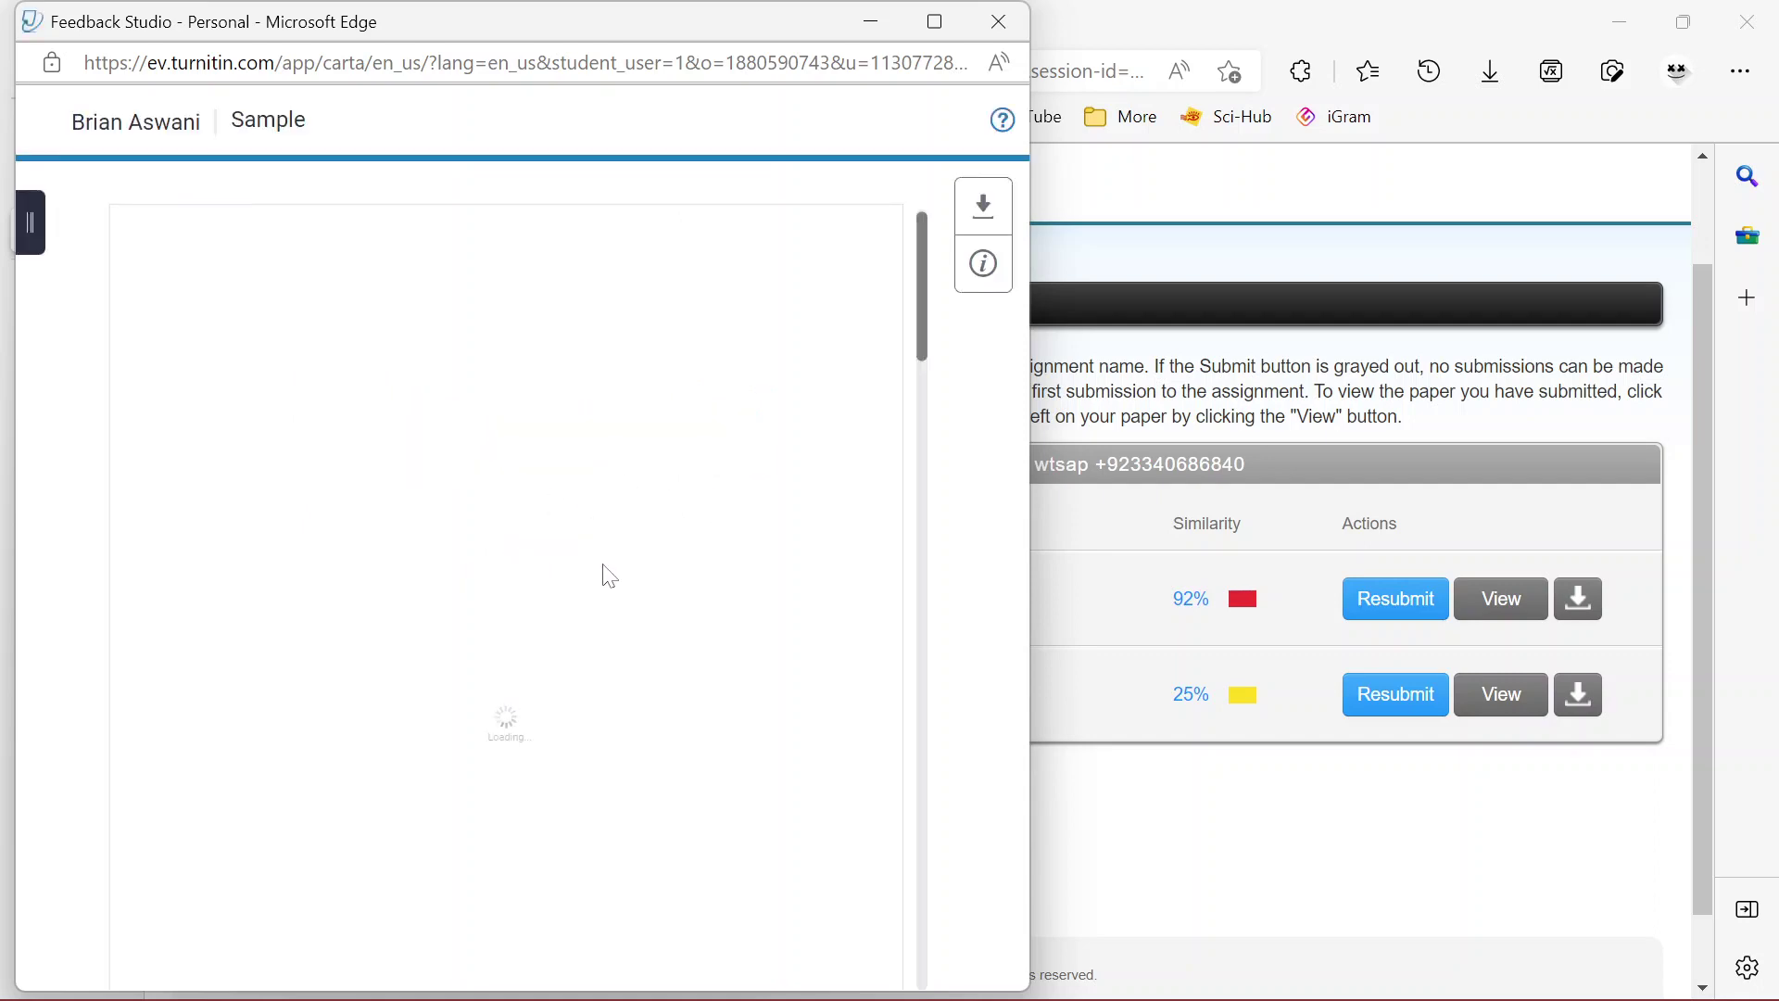
pyautogui.scroll(-12, 553, 488)
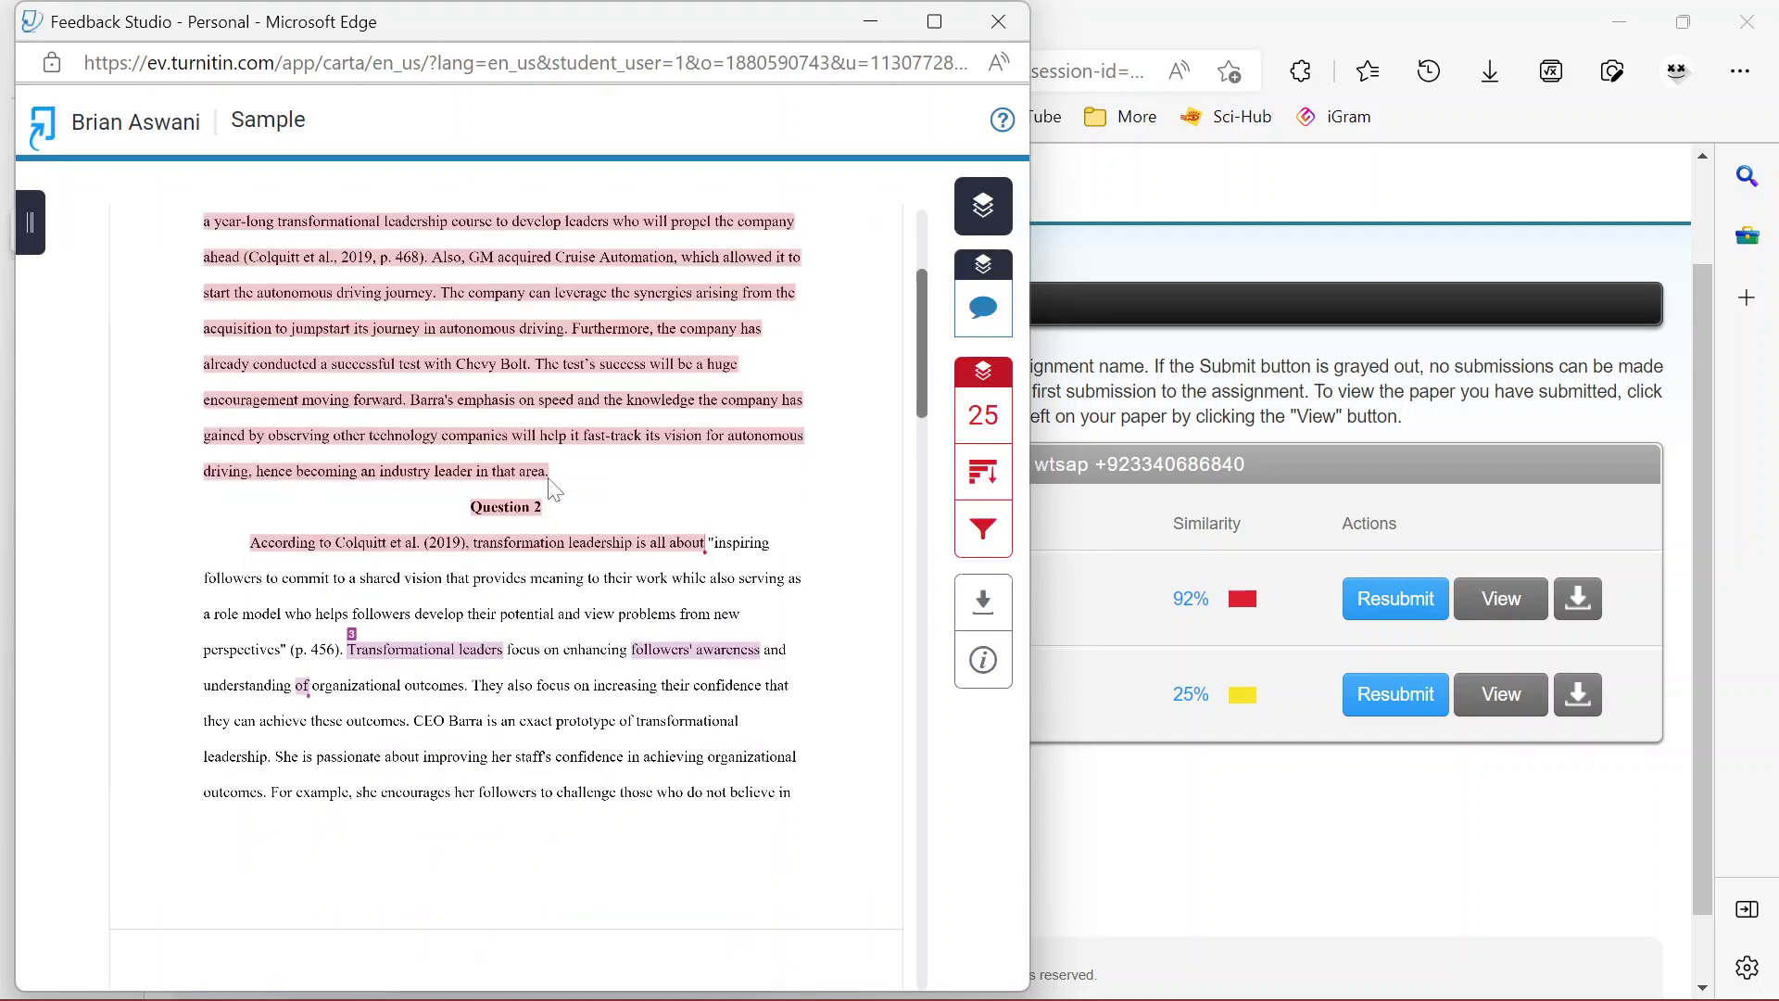
pyautogui.scroll(-15, 553, 488)
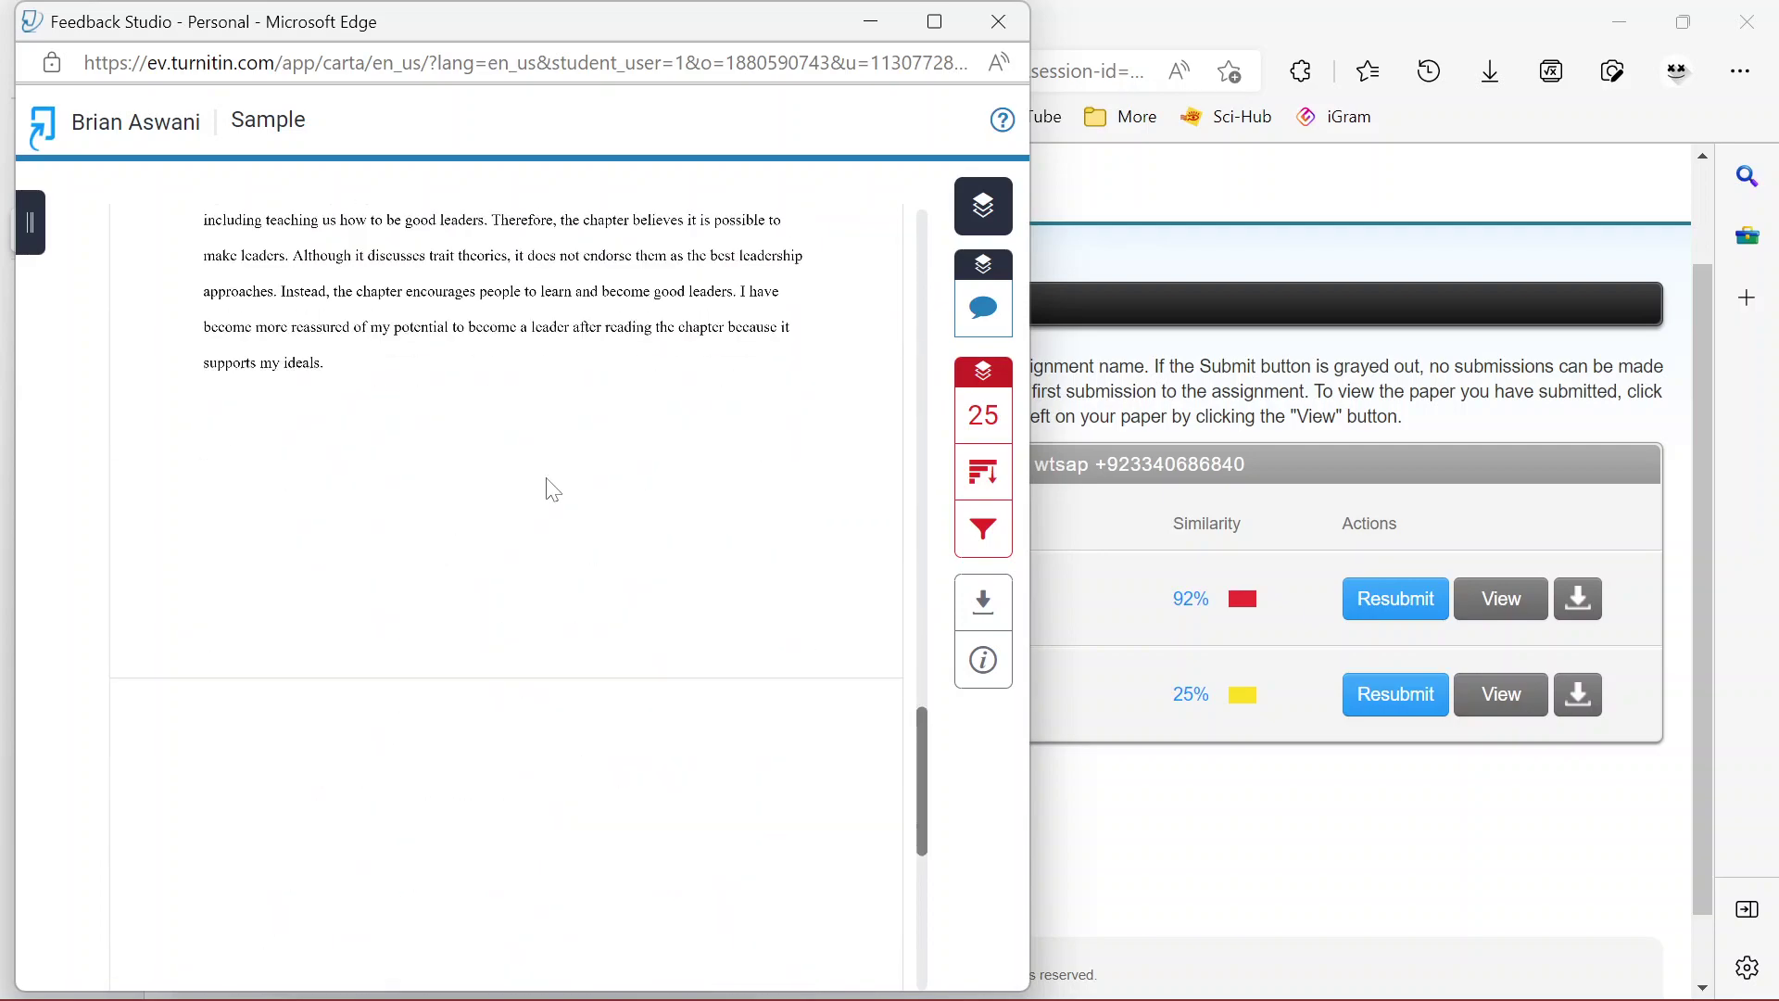
pyautogui.scroll(15, 553, 488)
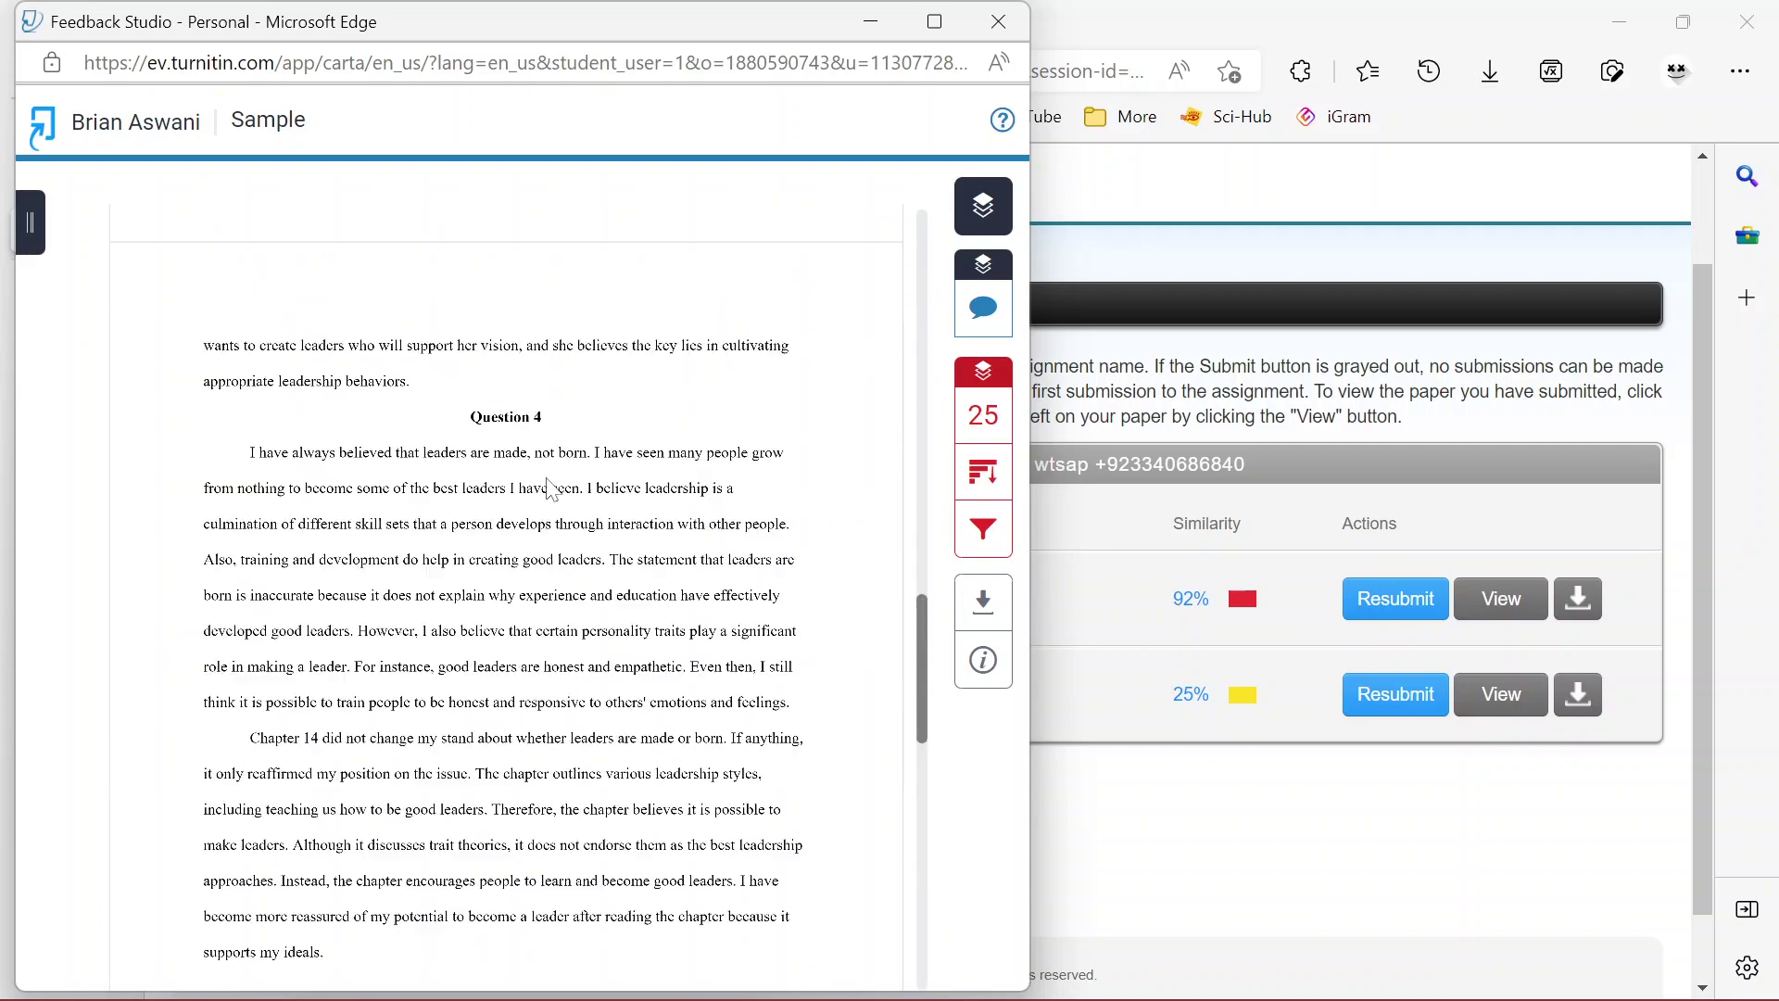
pyautogui.scroll(5, 553, 488)
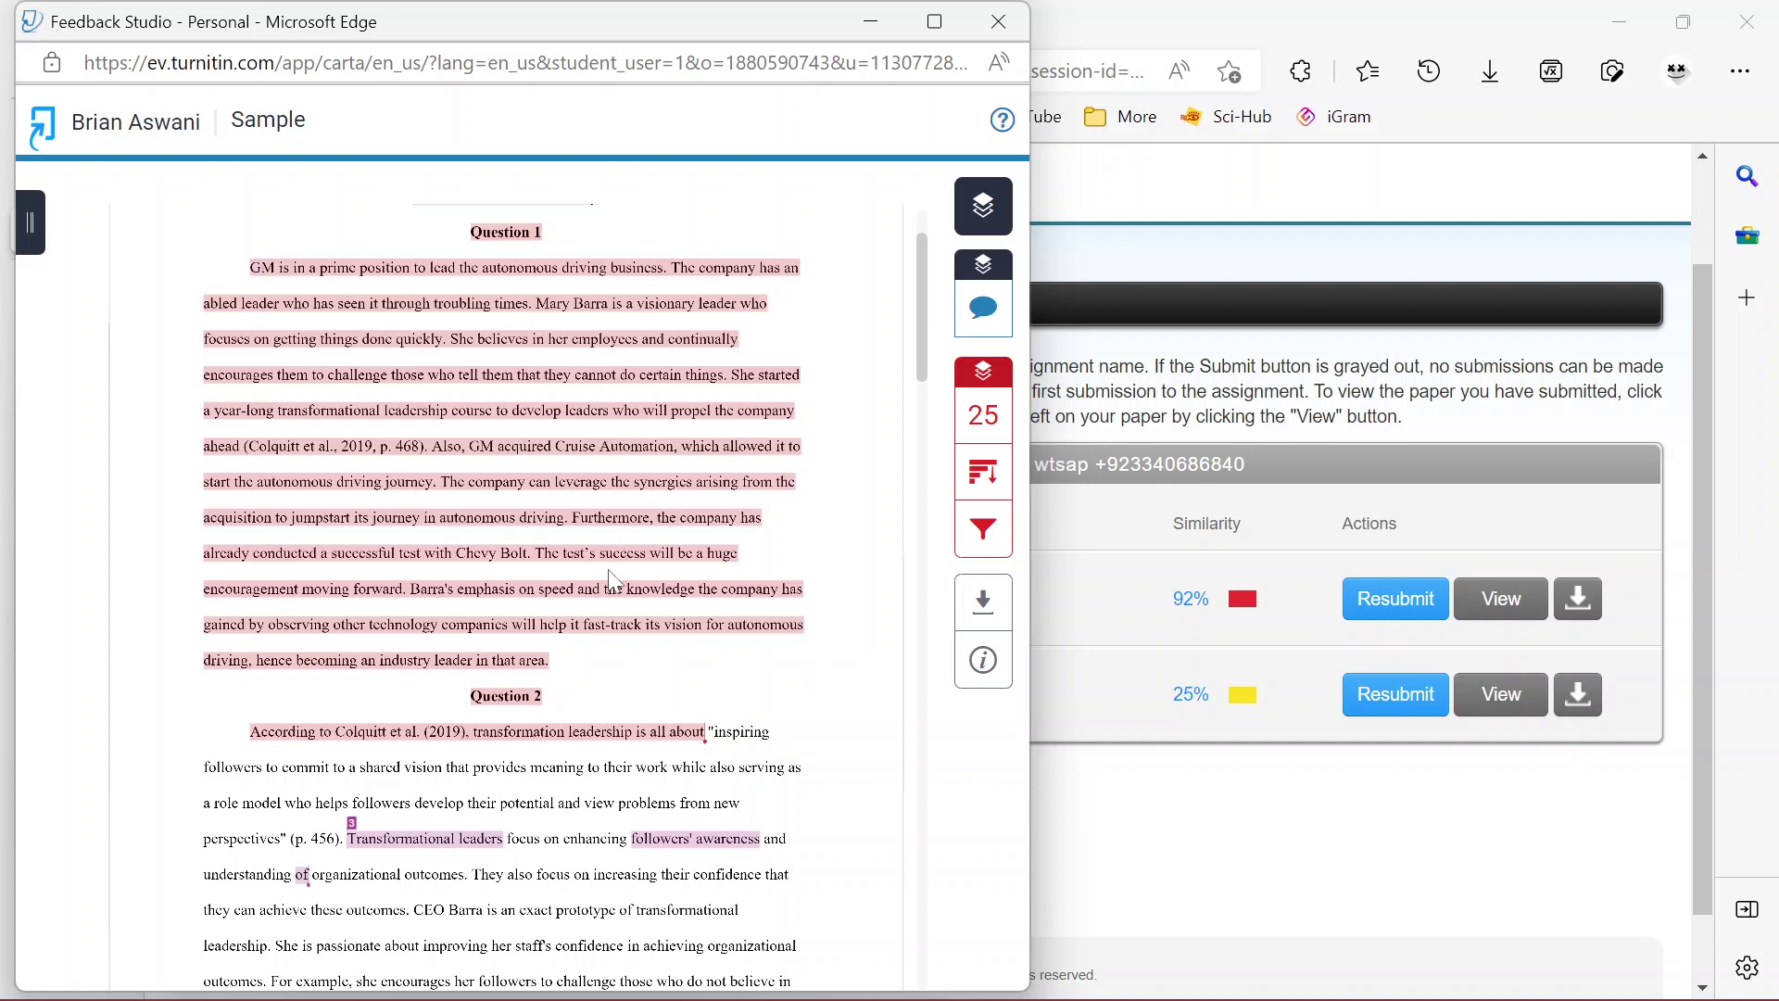
pyautogui.scroll(-2, 653, 676)
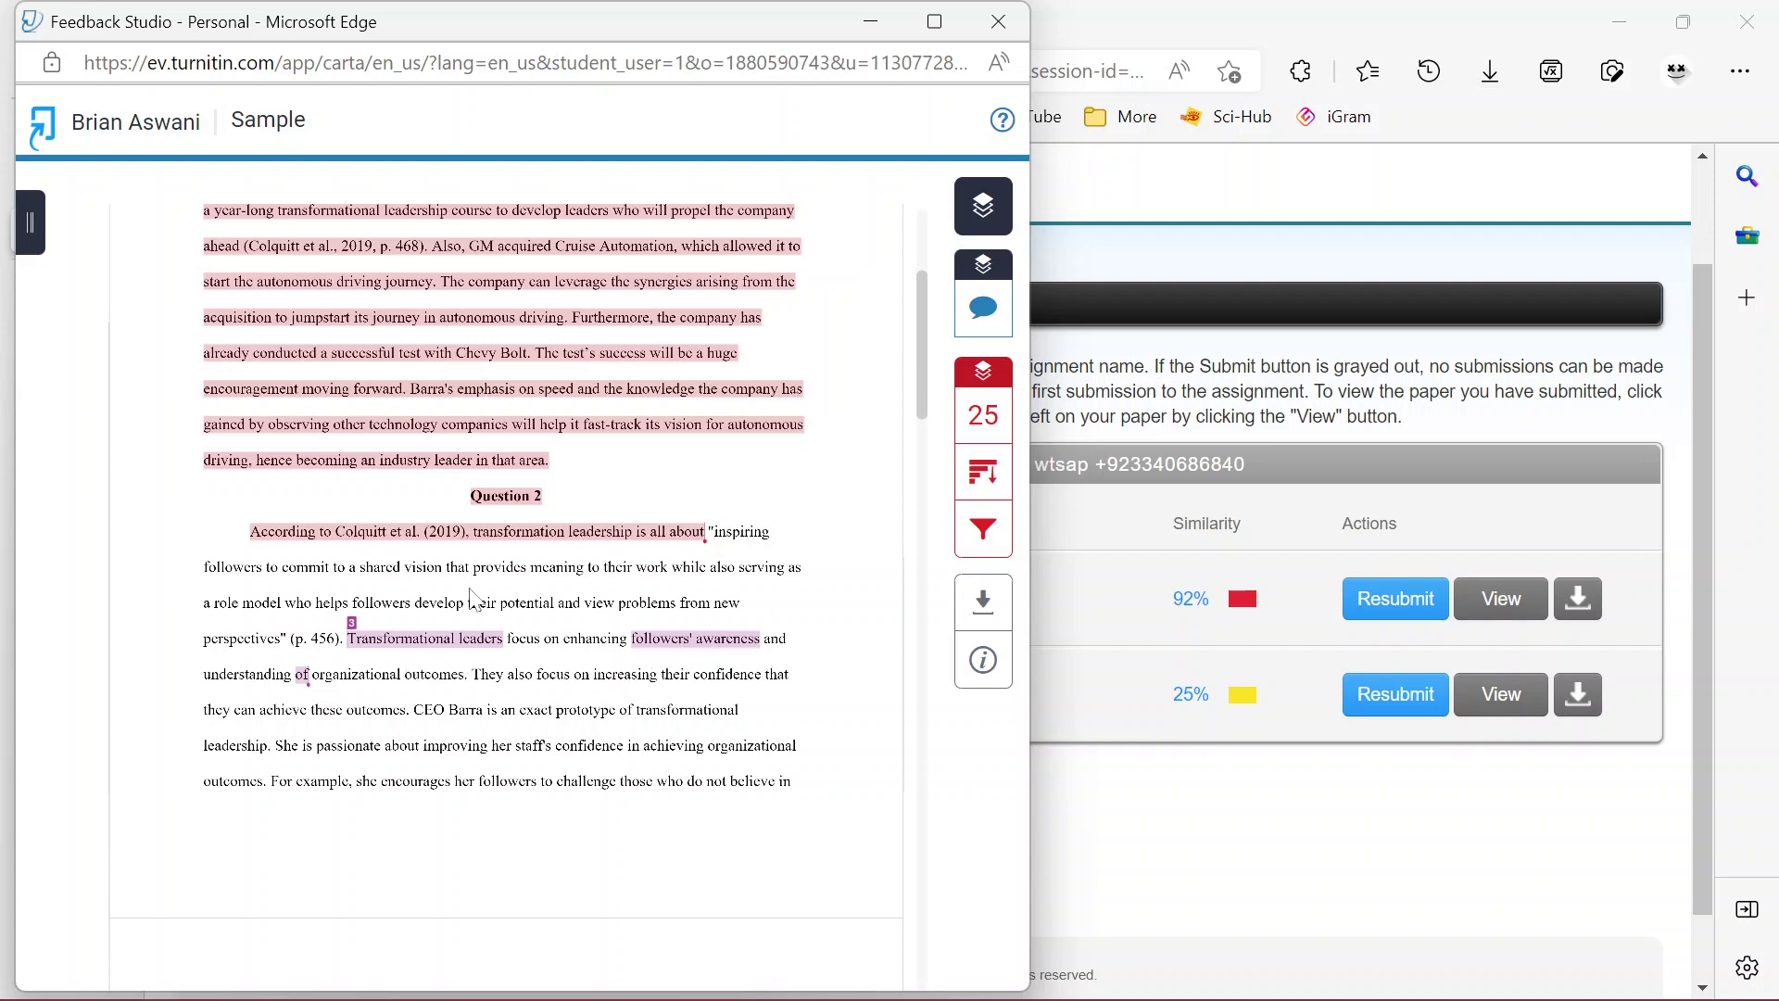
pyautogui.scroll(2, 475, 601)
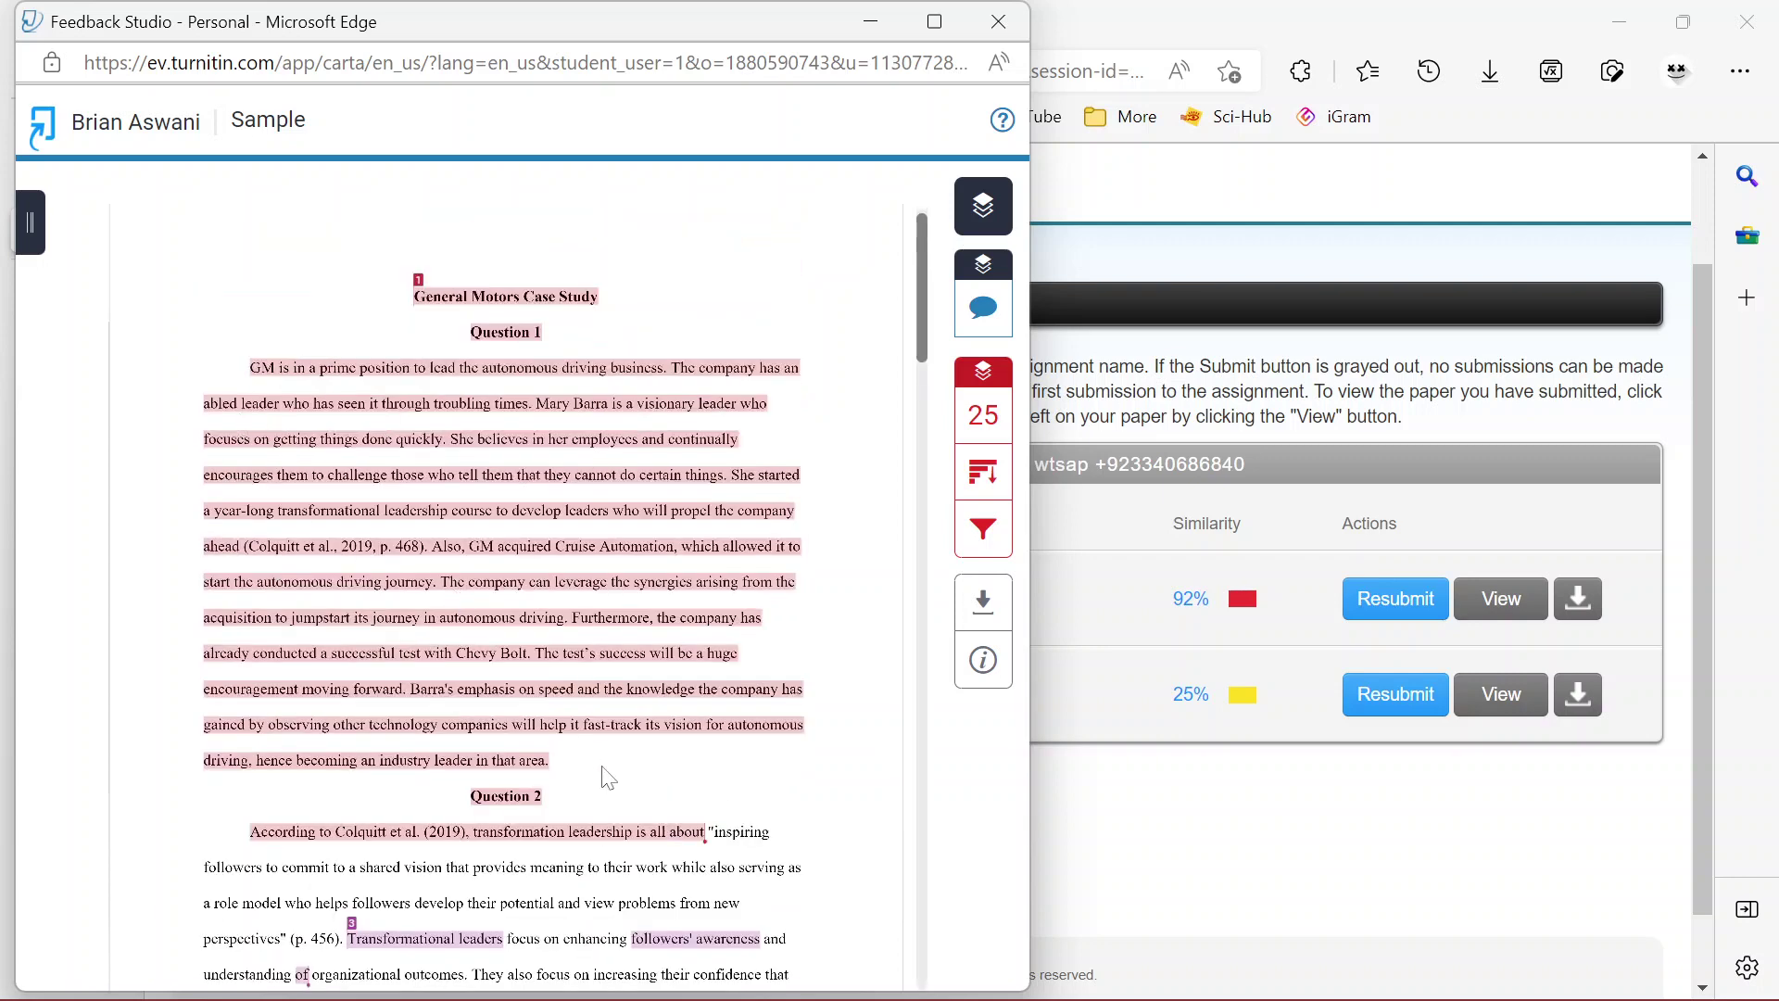
pyautogui.scroll(-8, 611, 780)
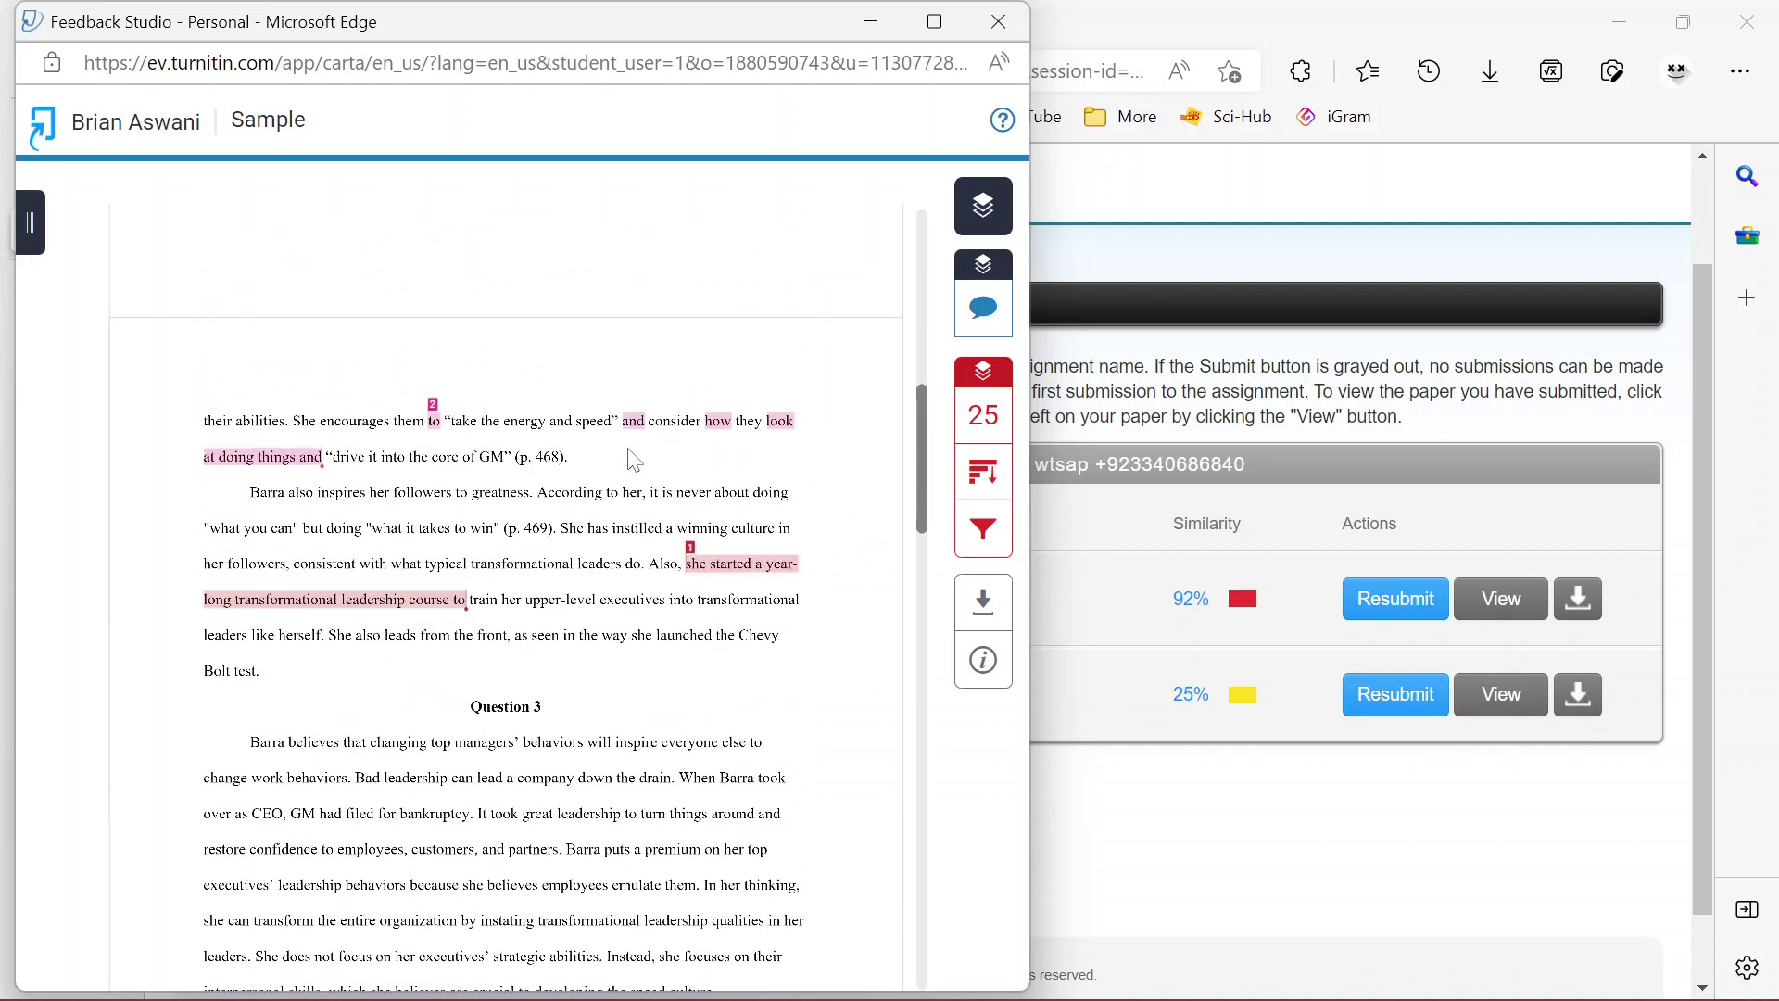
pyautogui.scroll(4, 668, 609)
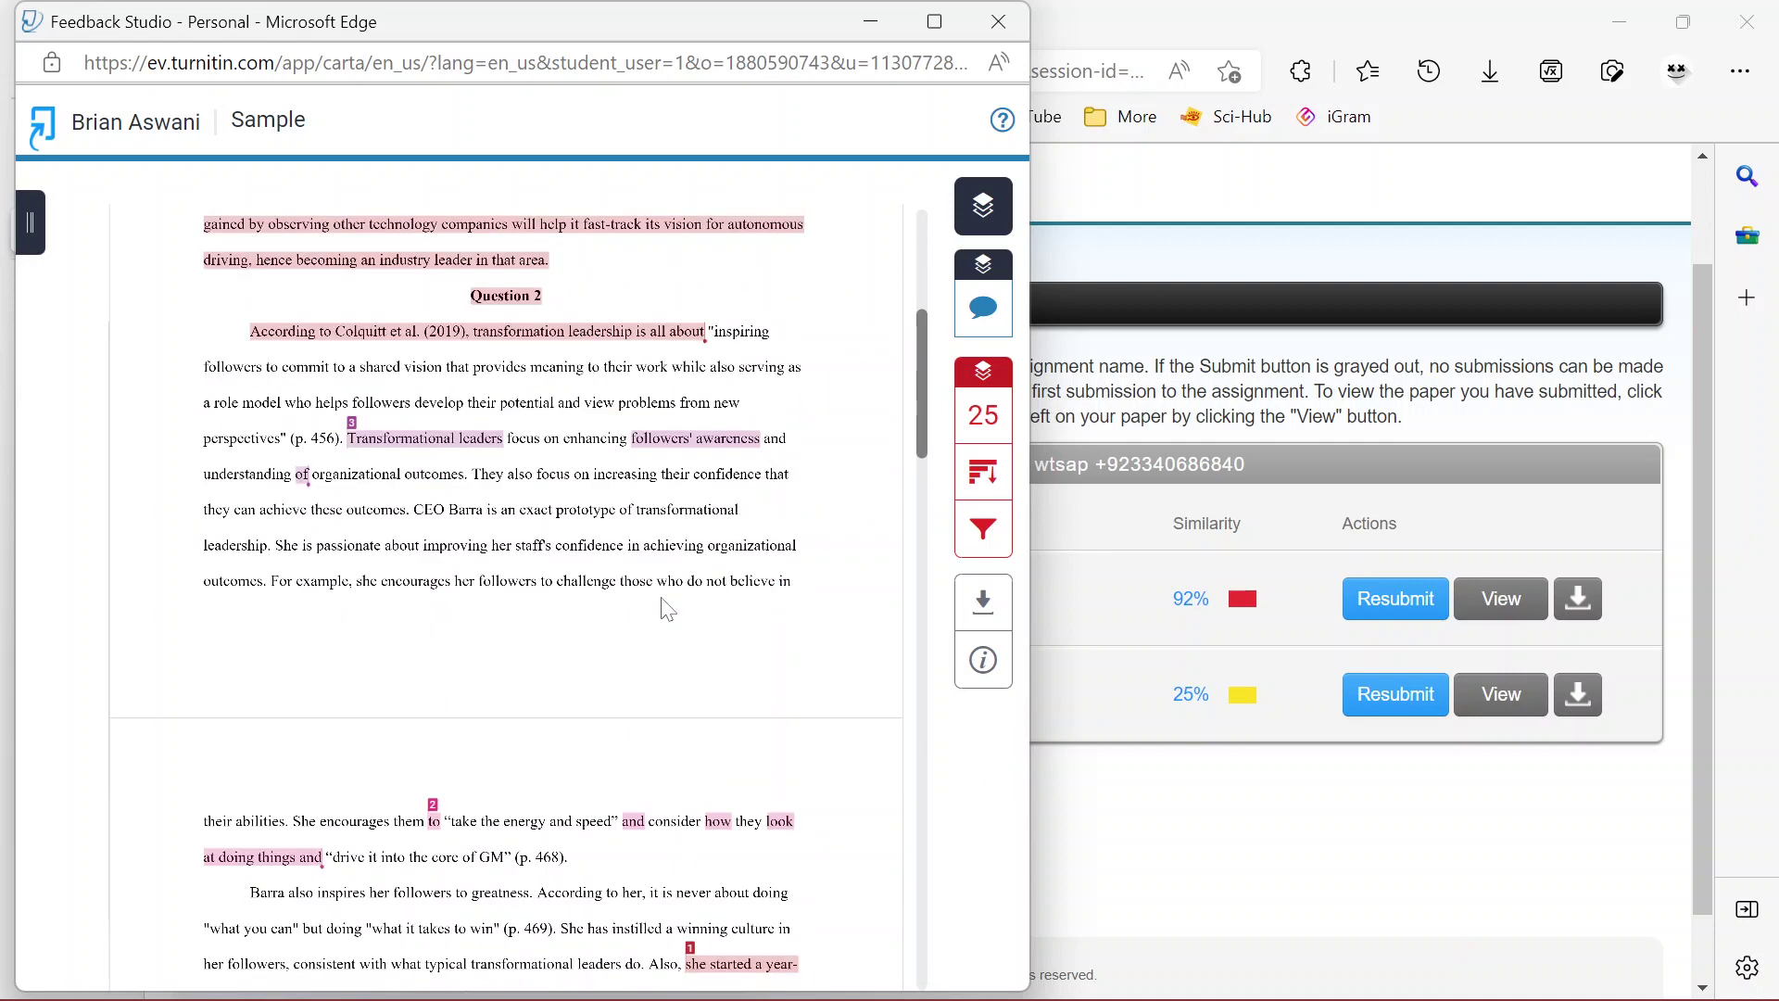
pyautogui.scroll(5, 668, 608)
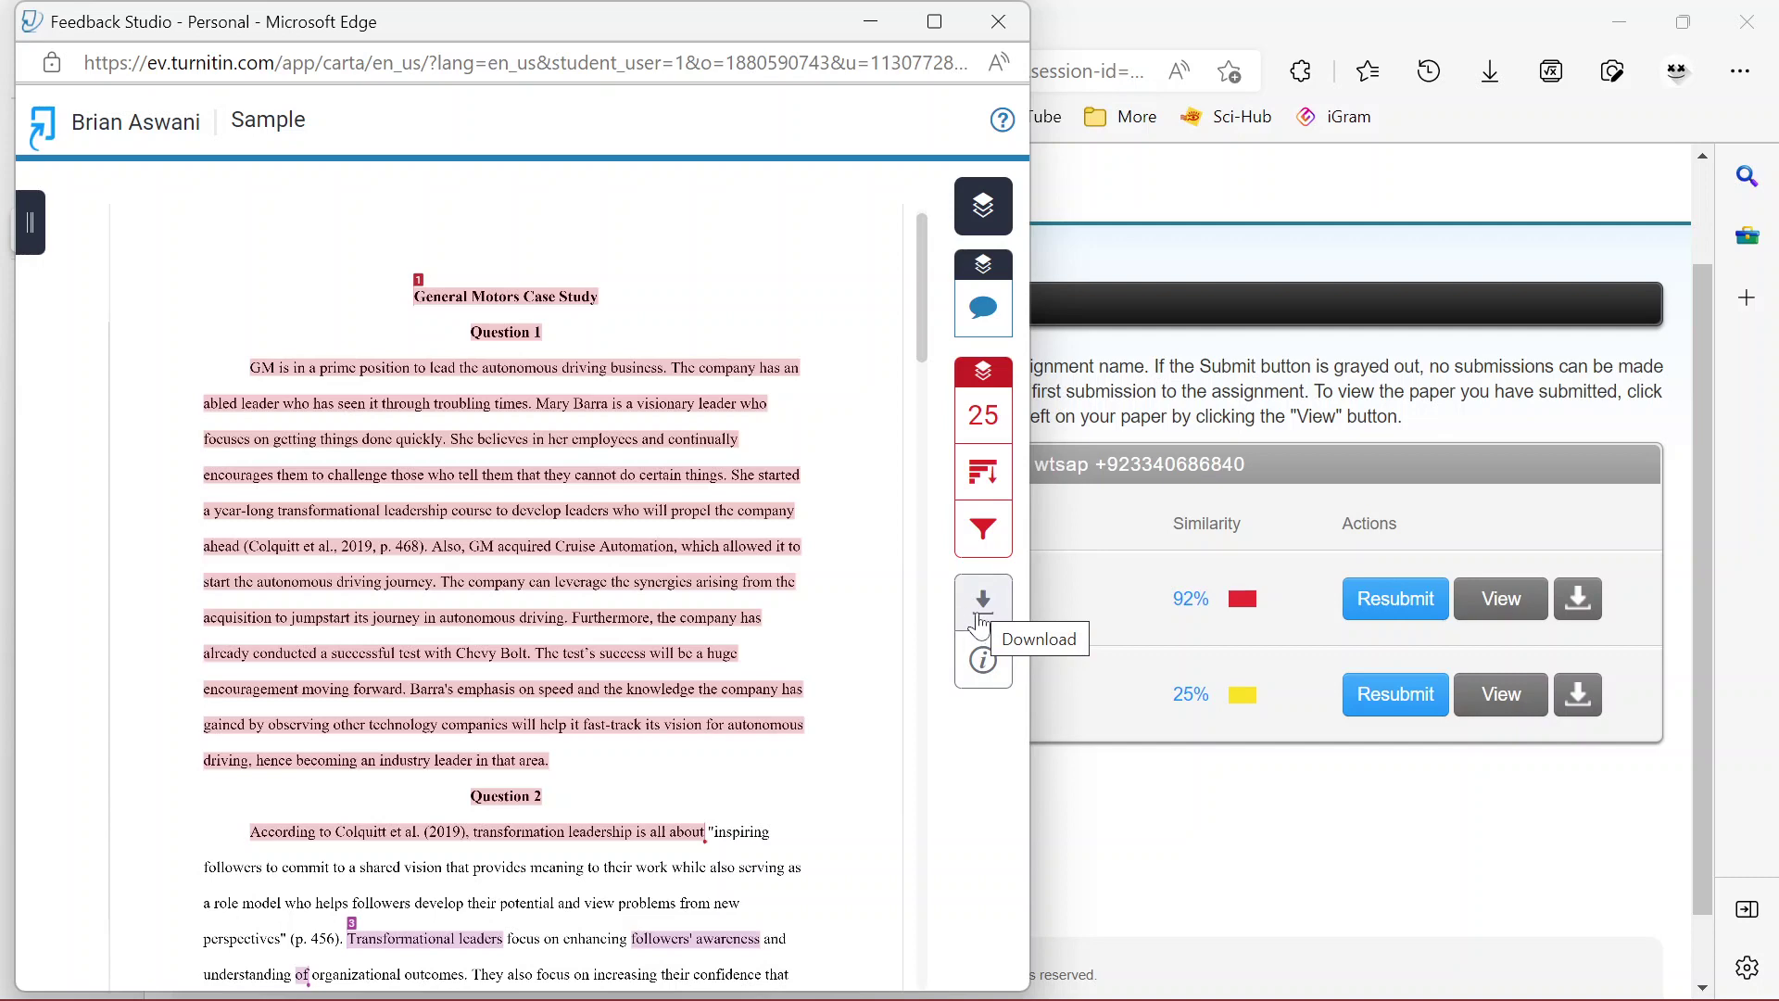
# Step: Download the similarity report's Current View as Sample.pdf and dismiss the recent downloads list
pyautogui.click(980, 607)
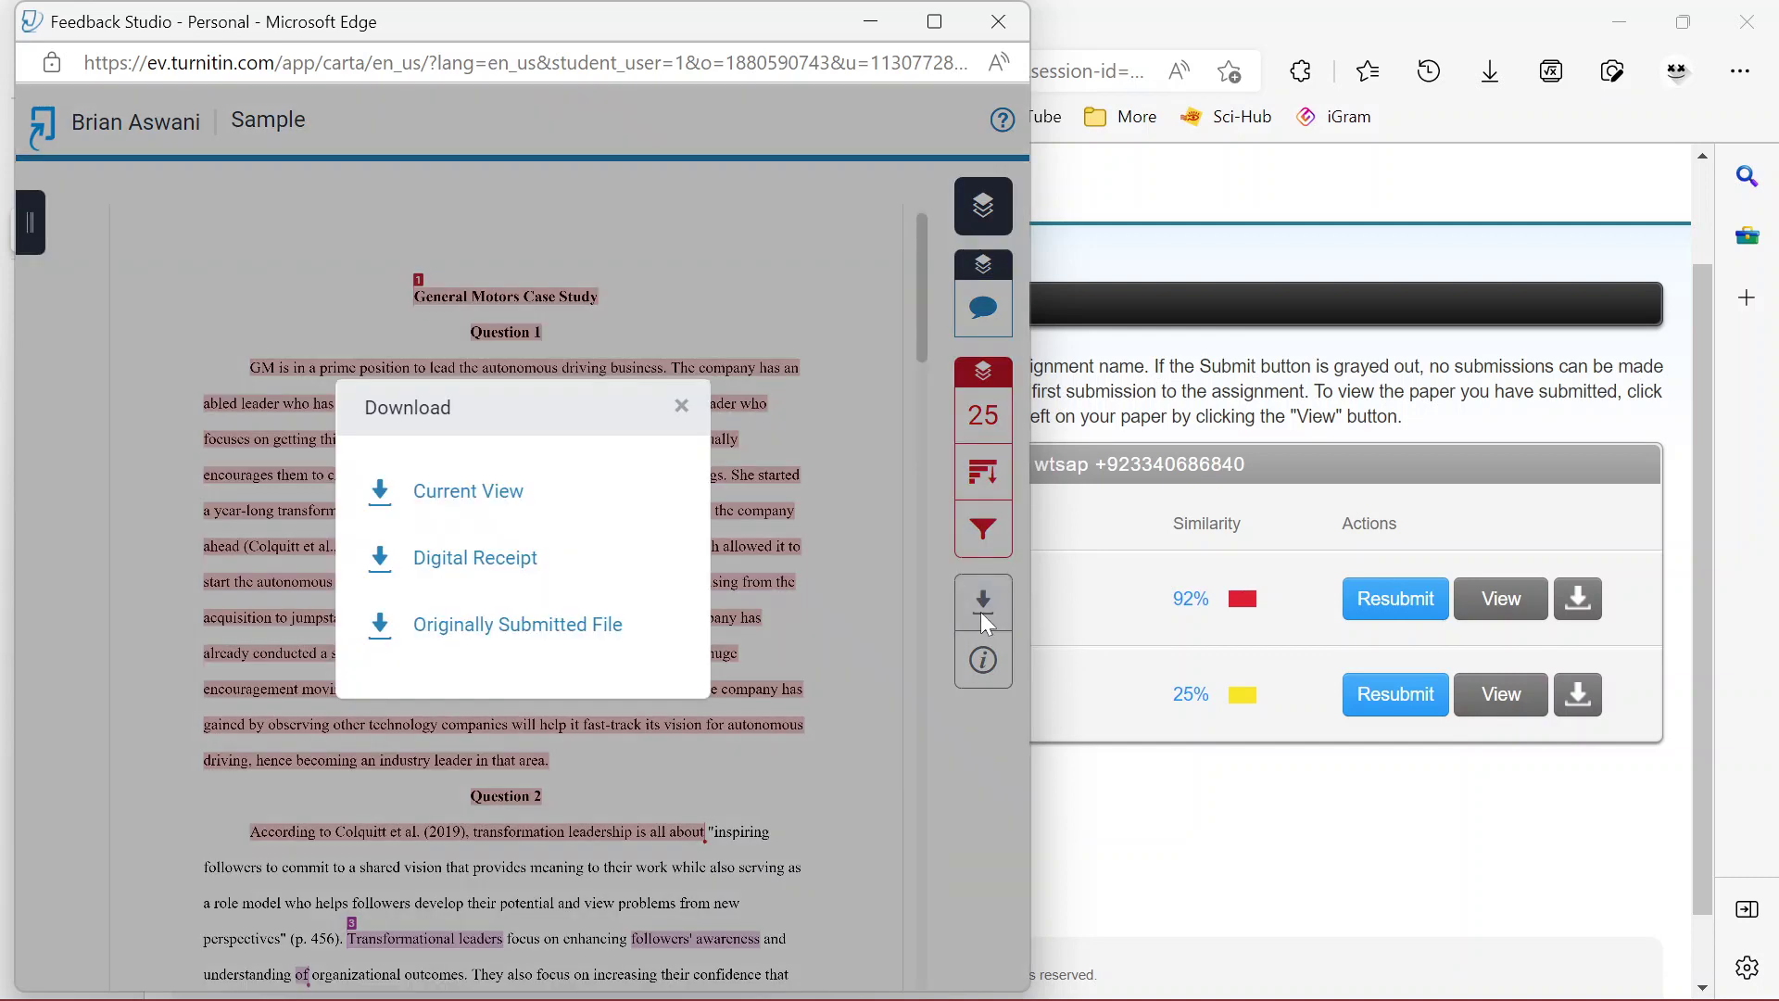
pyautogui.click(462, 503)
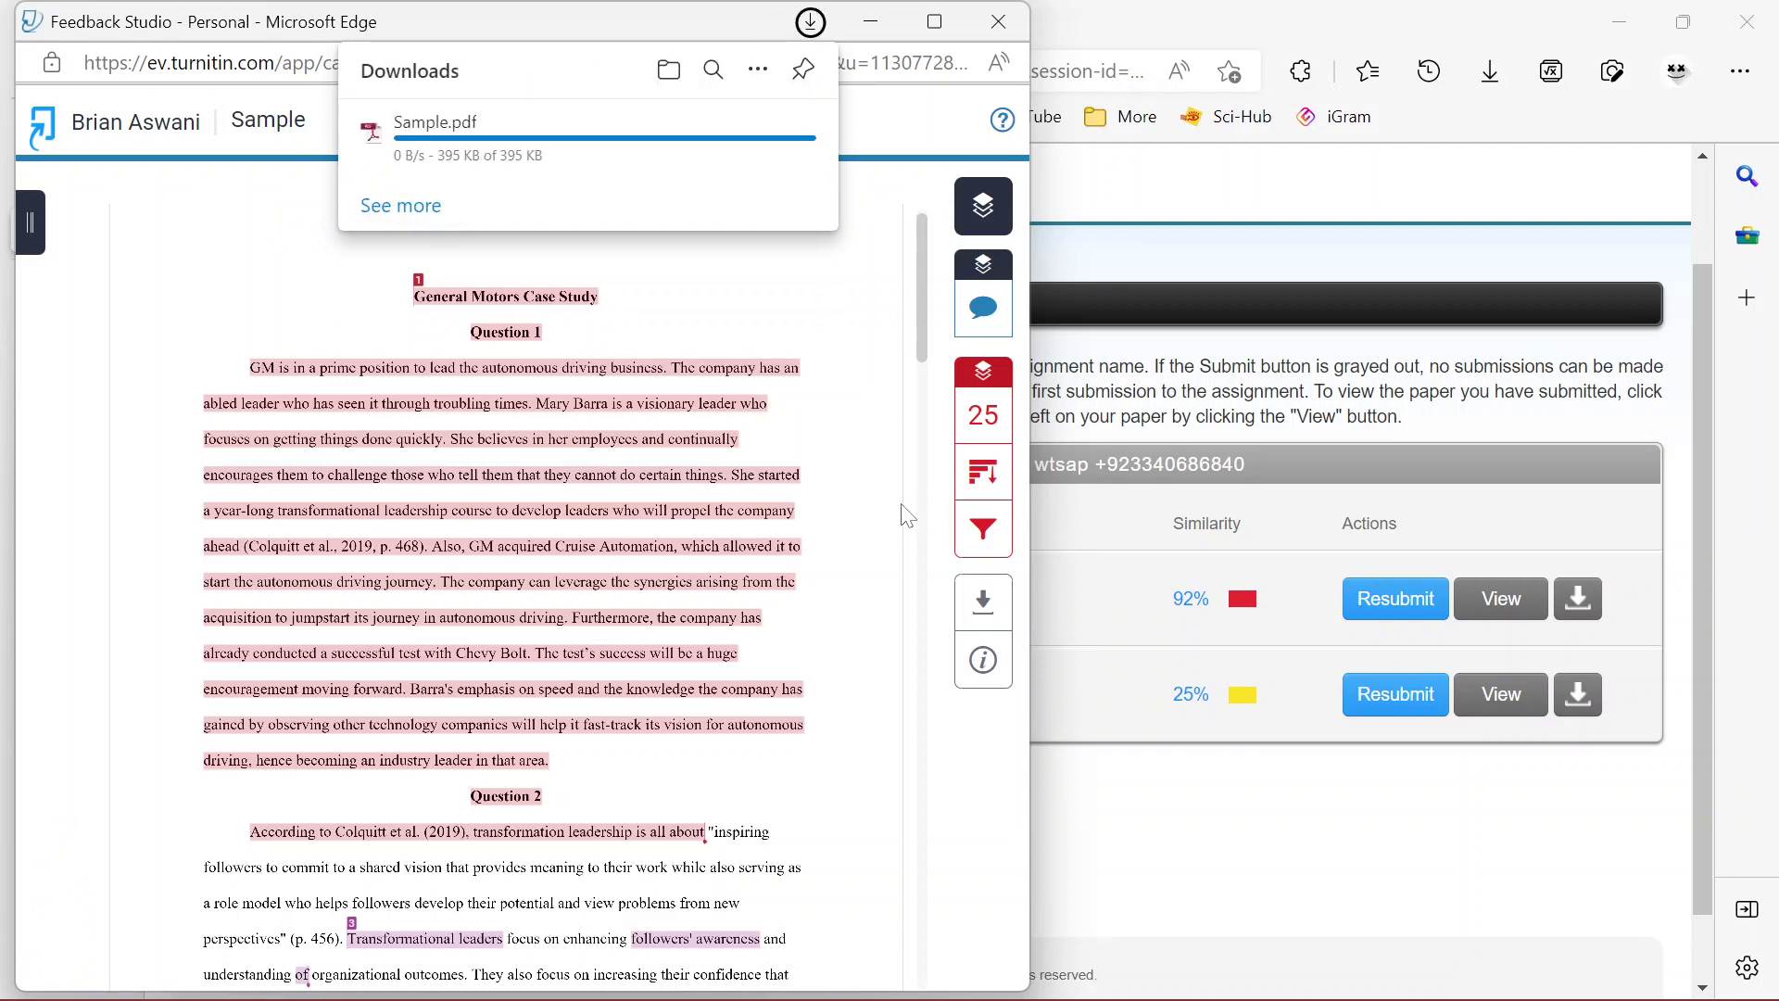
pyautogui.click(1000, 38)
# Step: Close the report window, check the assignment instructions, and view the Helping hands 2 submission
pyautogui.click(999, 37)
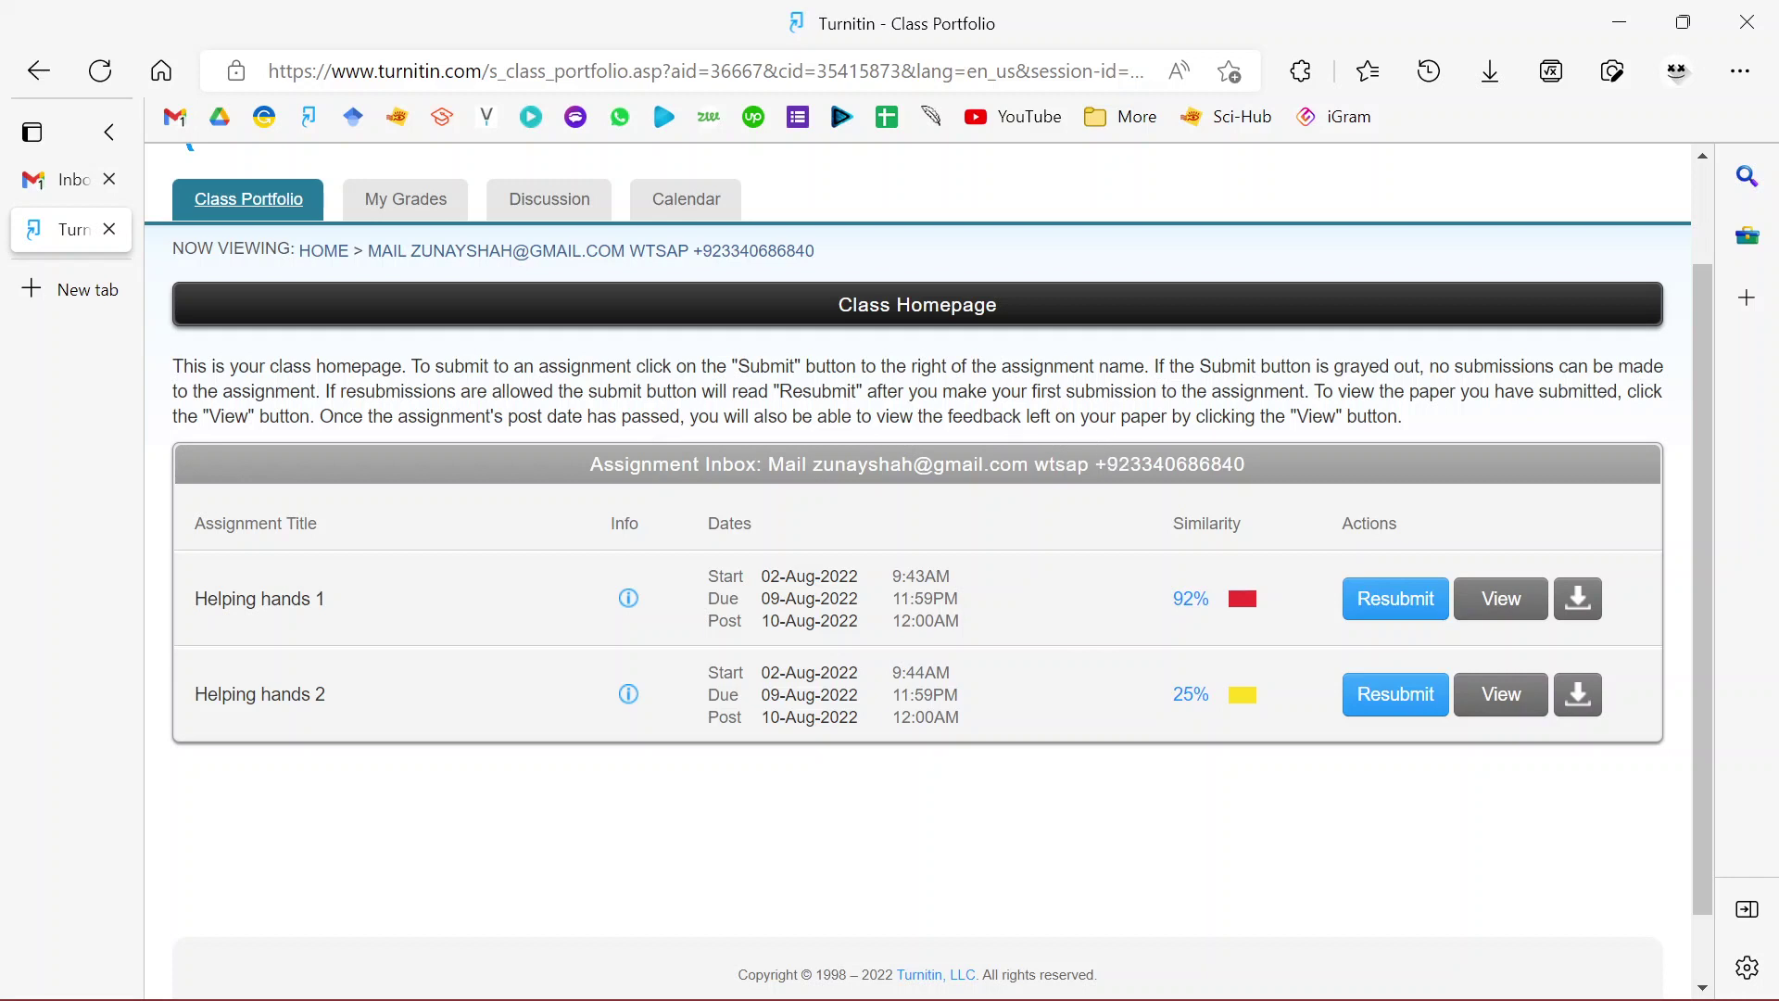
pyautogui.moveTo(629, 597)
pyautogui.click(1464, 712)
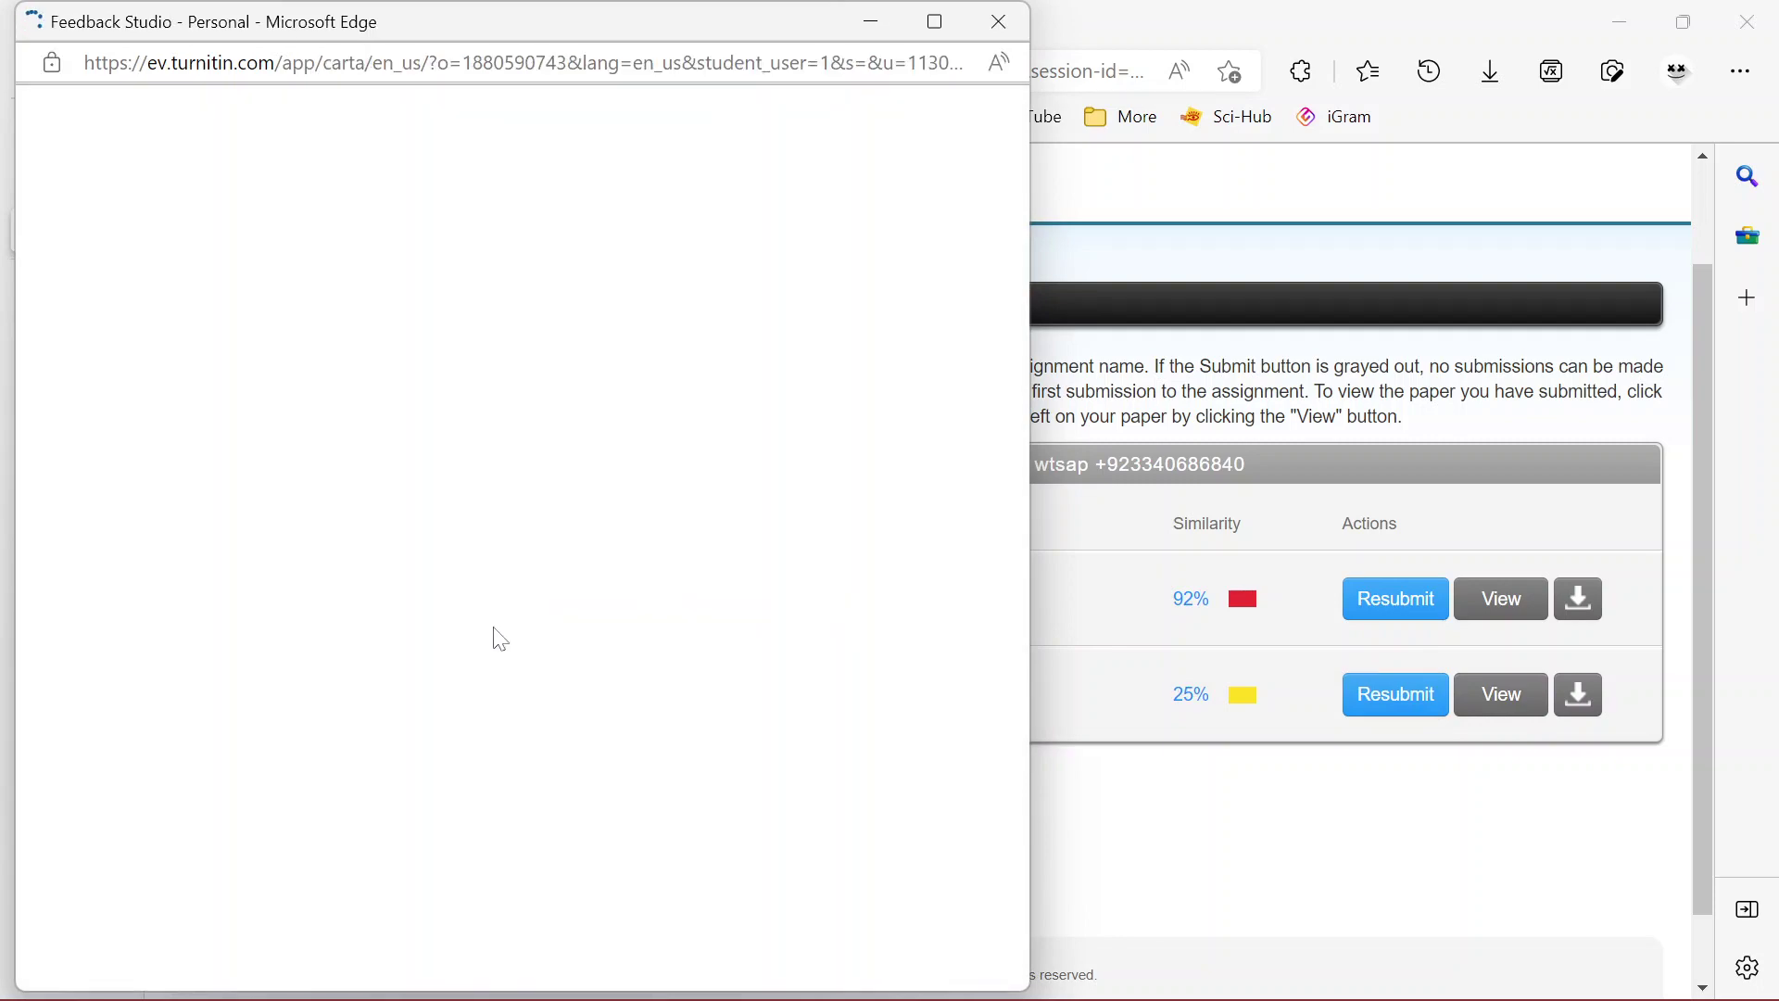
# Step: Close the viewer and confirm resubmitting Helping hands 2, replacing the previous submission
pyautogui.click(998, 21)
pyautogui.click(1392, 702)
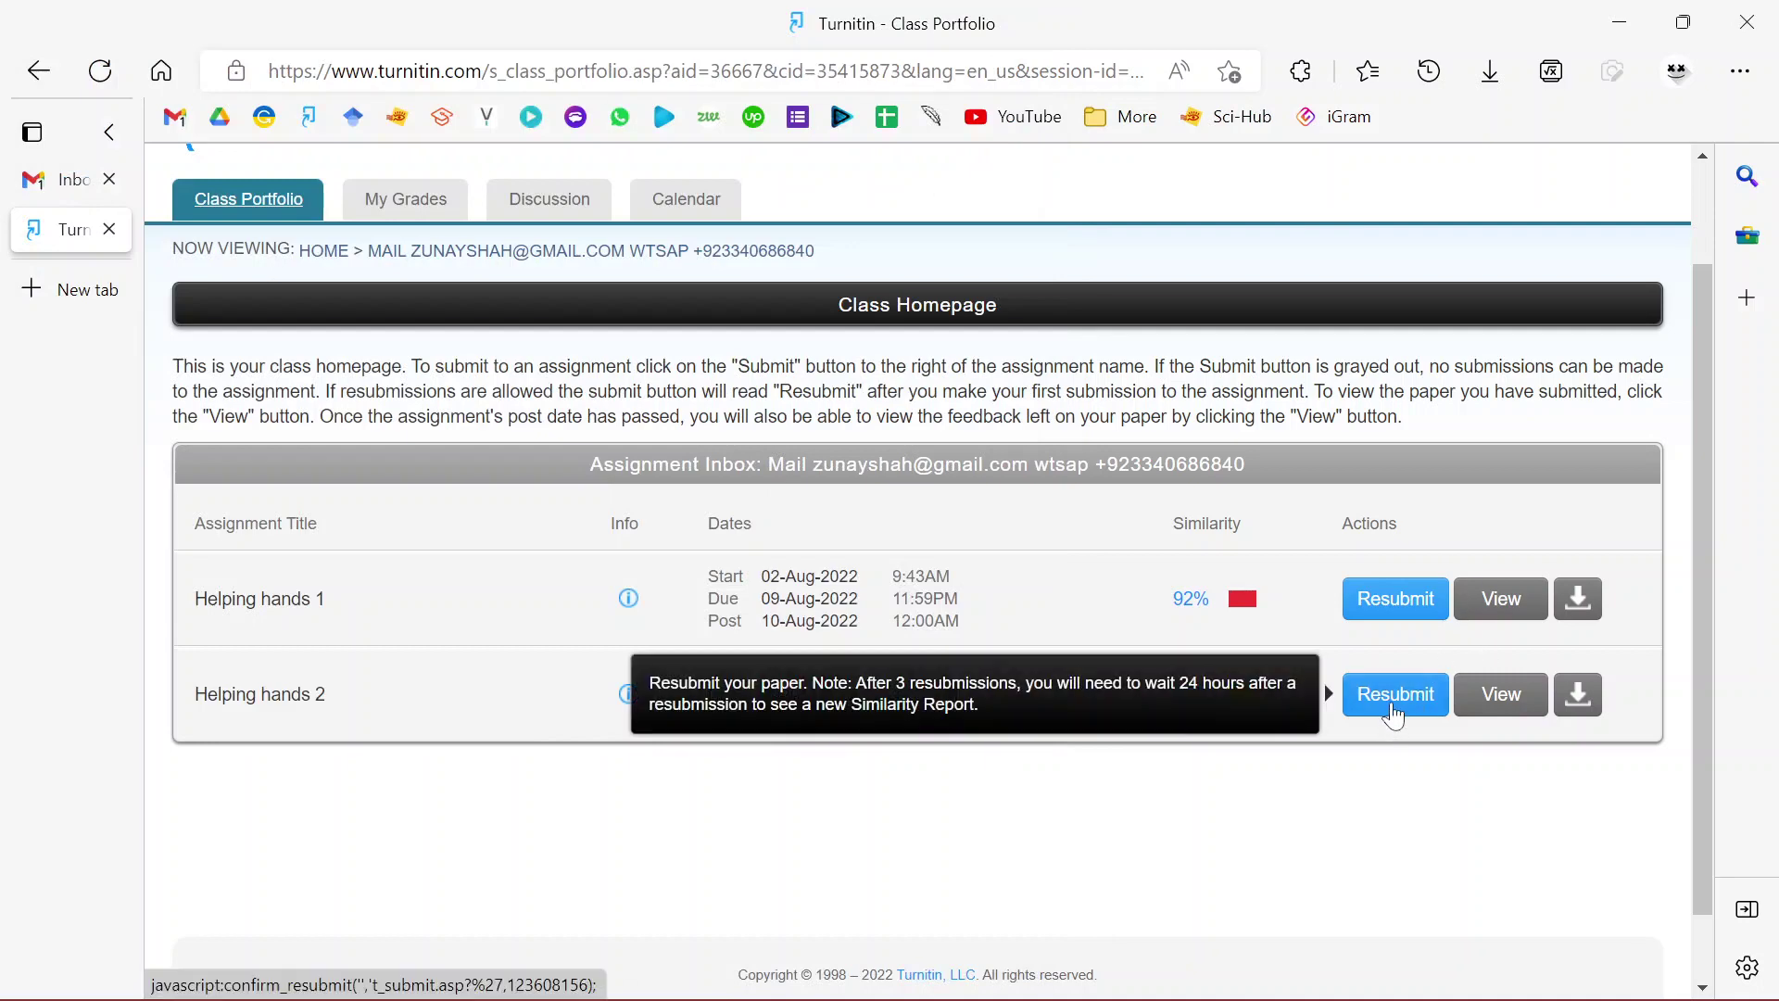
pyautogui.click(1056, 352)
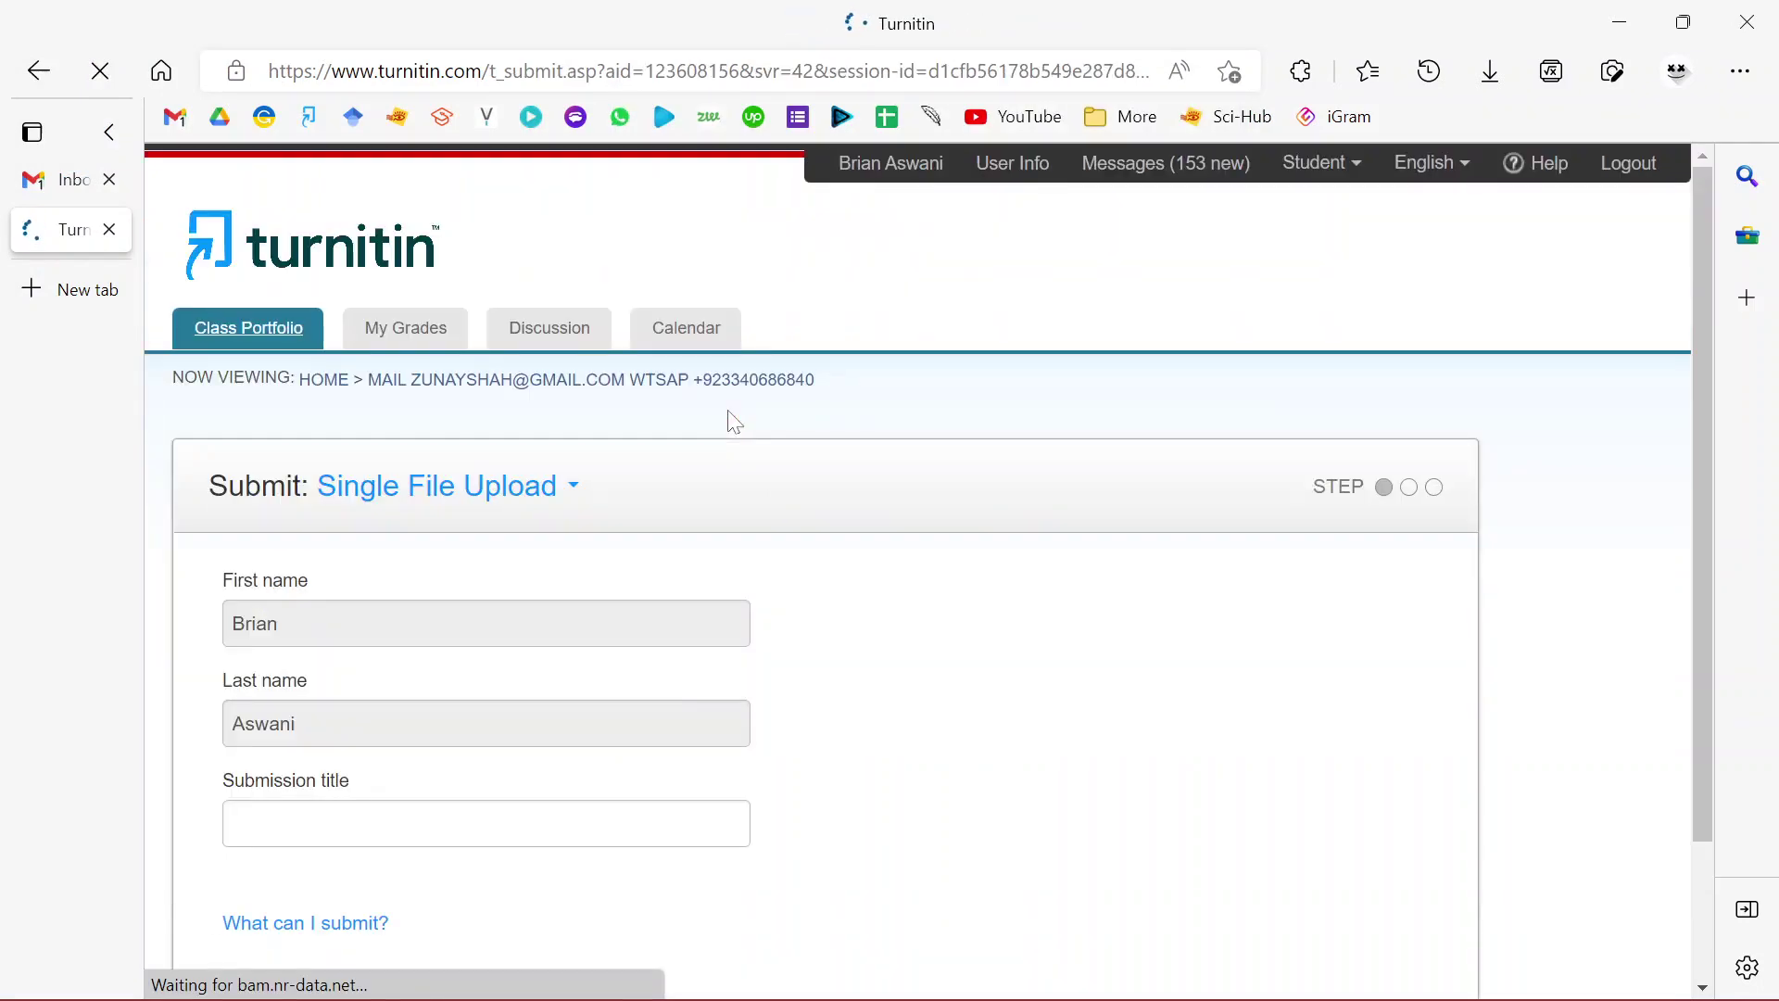
pyautogui.scroll(-4, 715, 421)
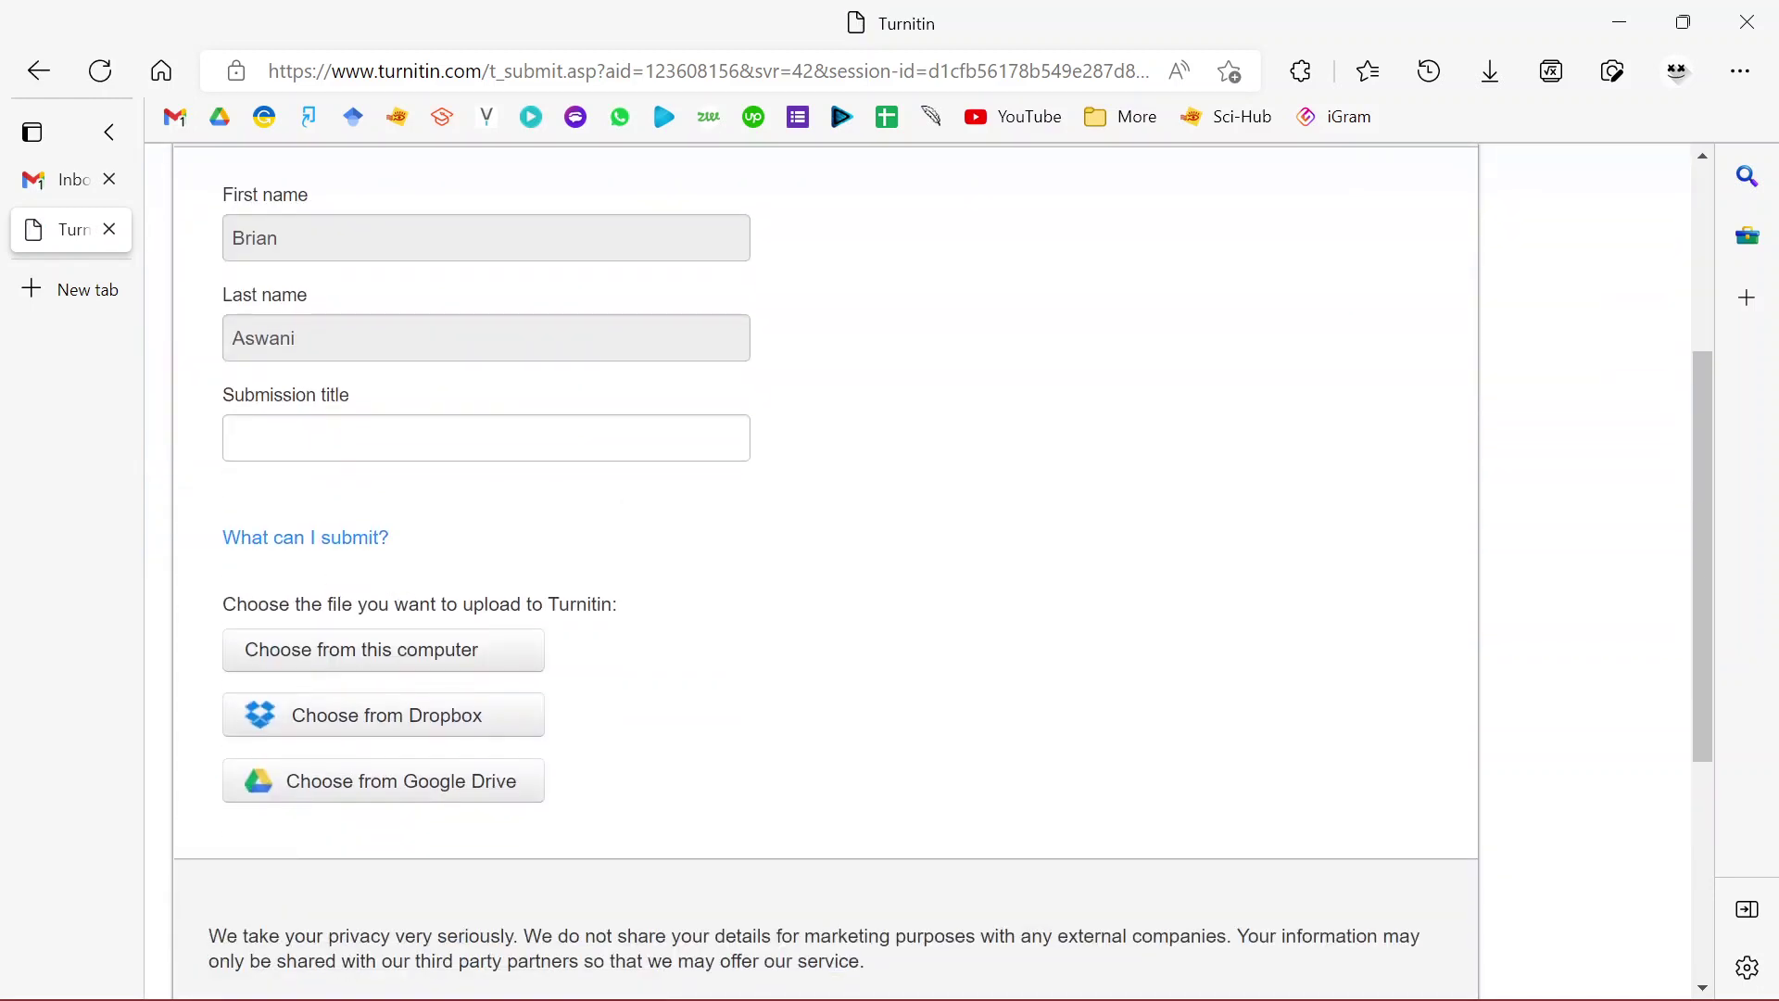
pyautogui.scroll(2, 939, 560)
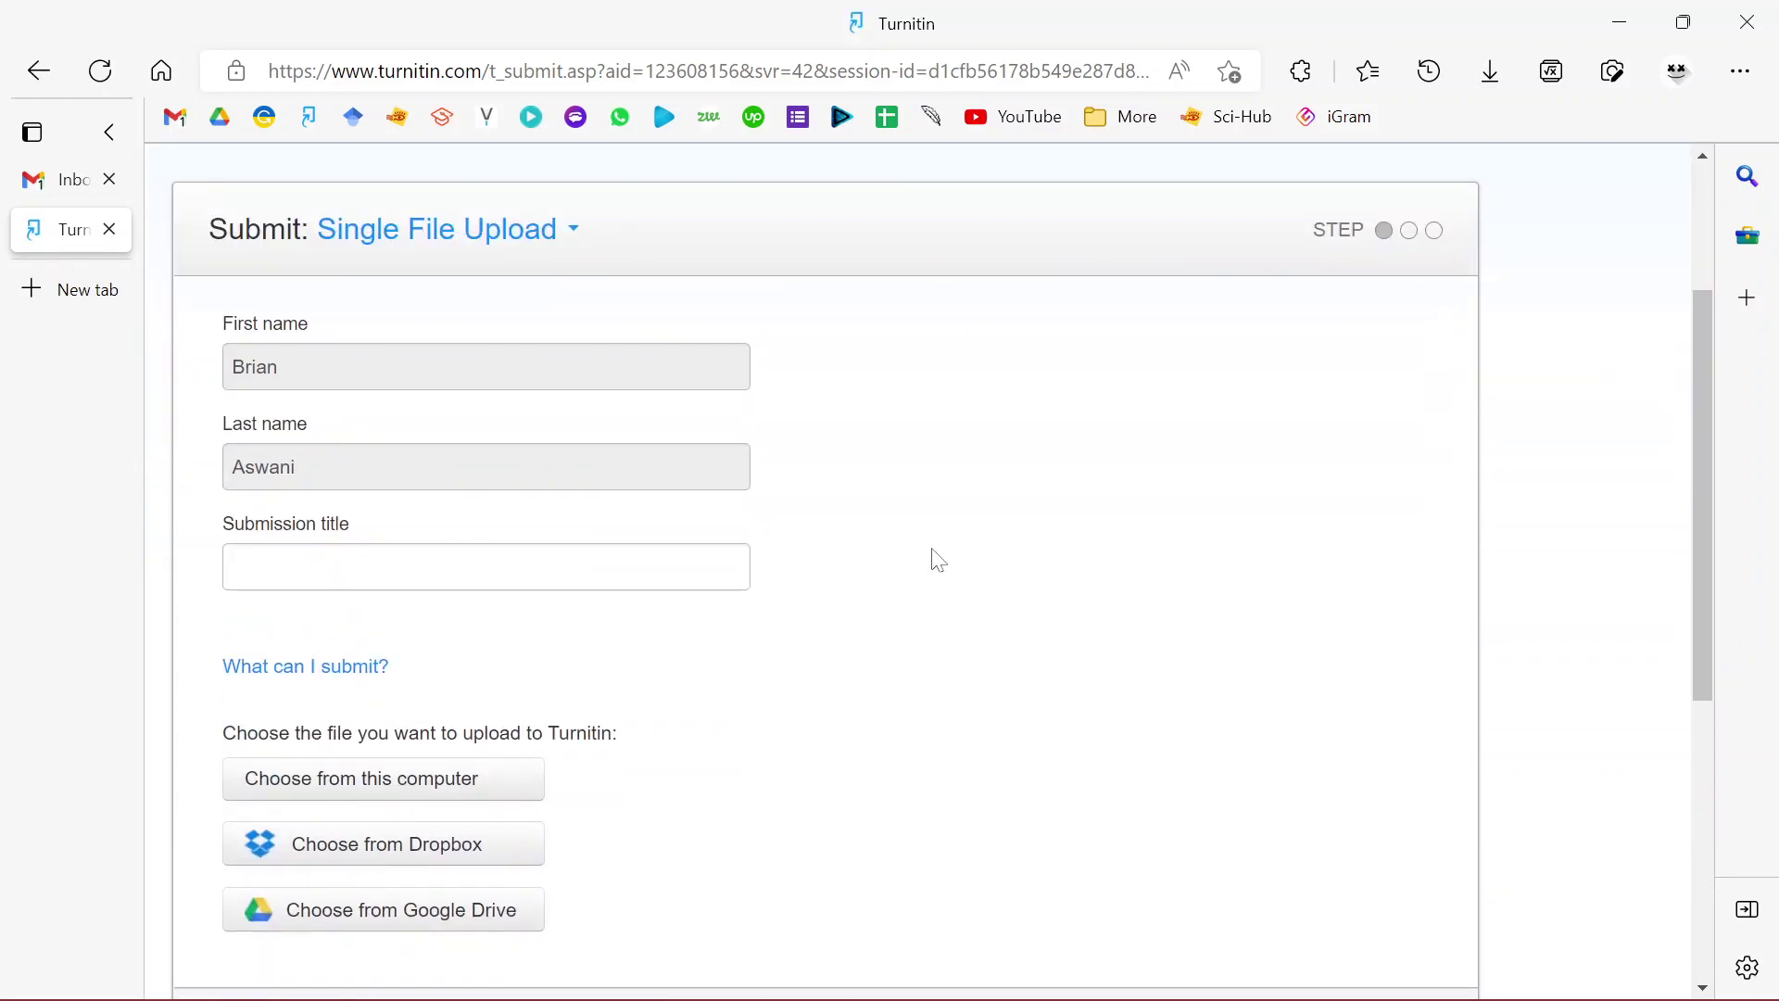
pyautogui.scroll(-2, 938, 560)
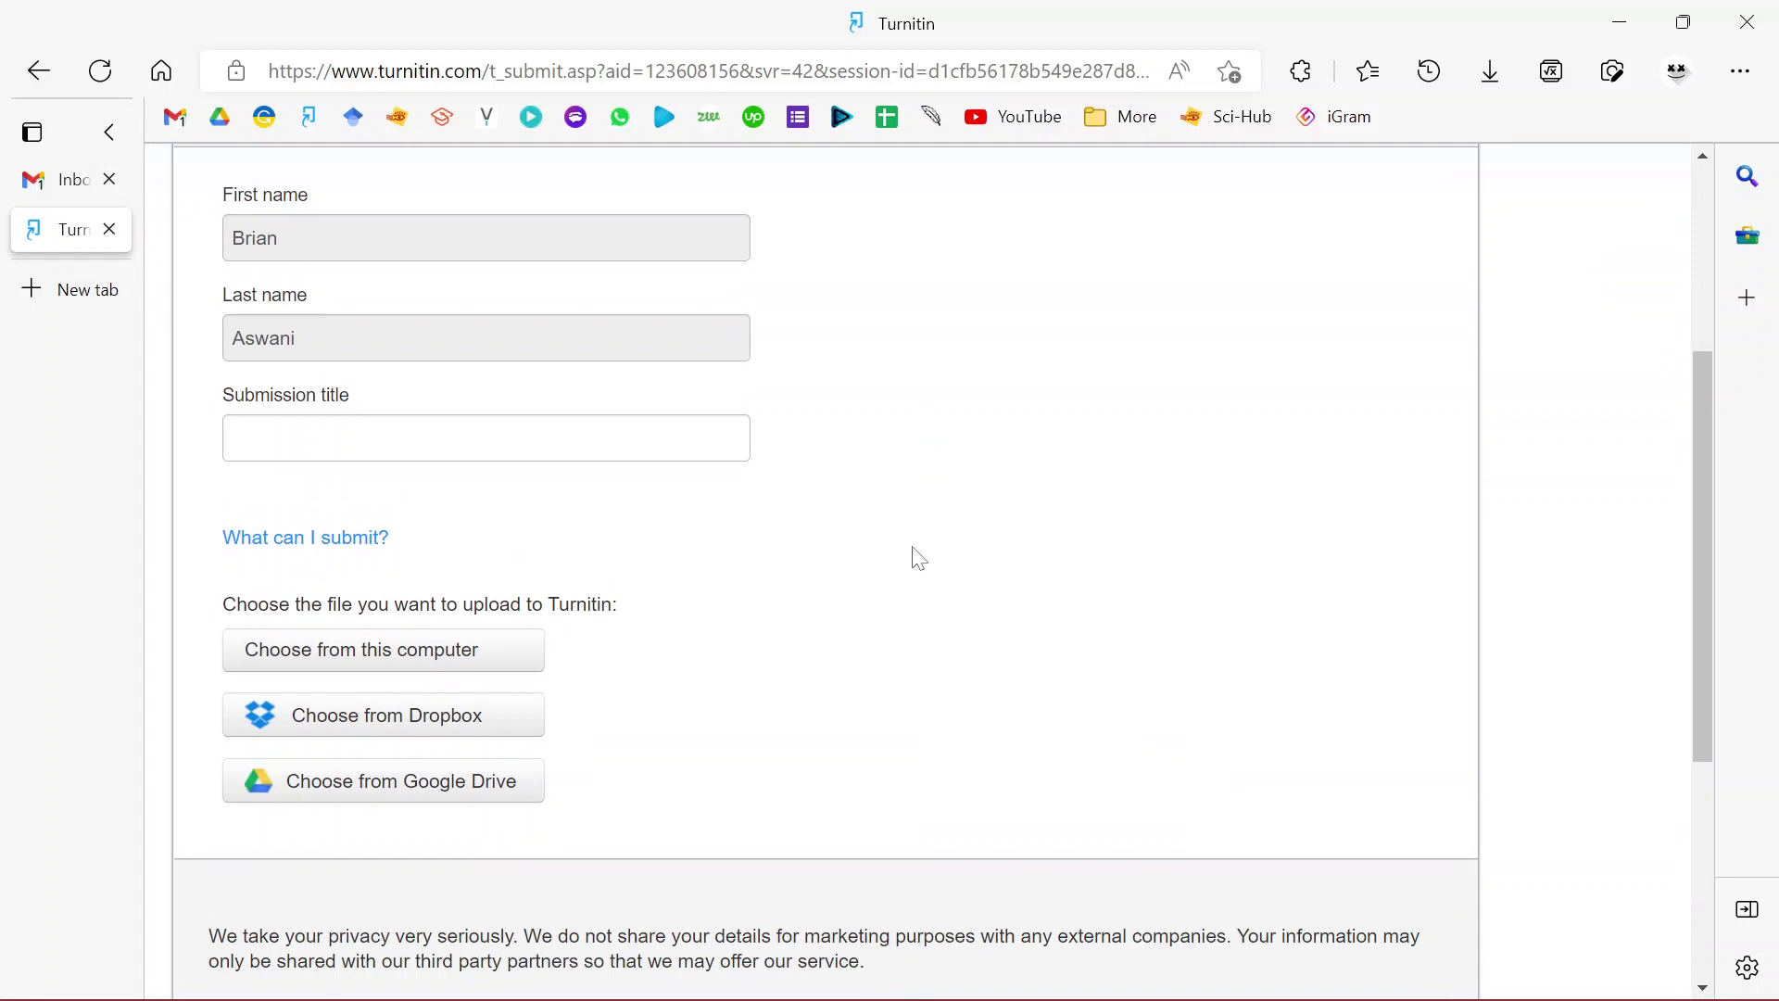
pyautogui.scroll(2, 919, 558)
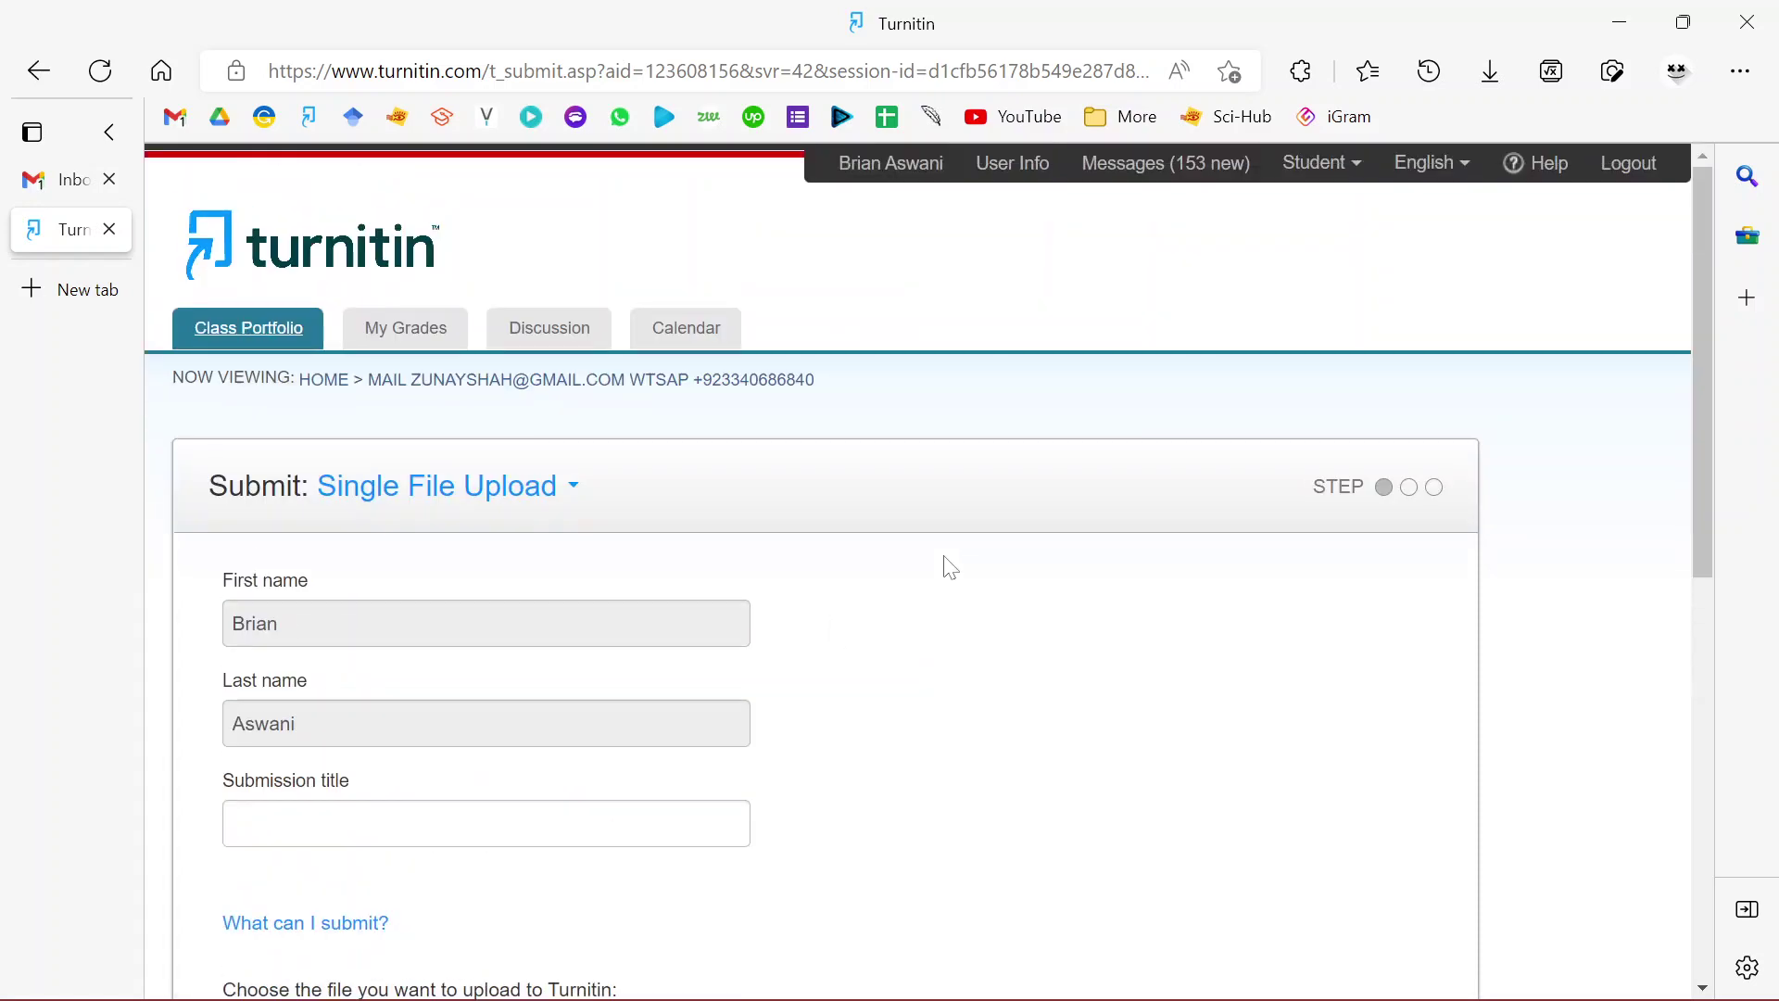
pyautogui.scroll(-4, 950, 567)
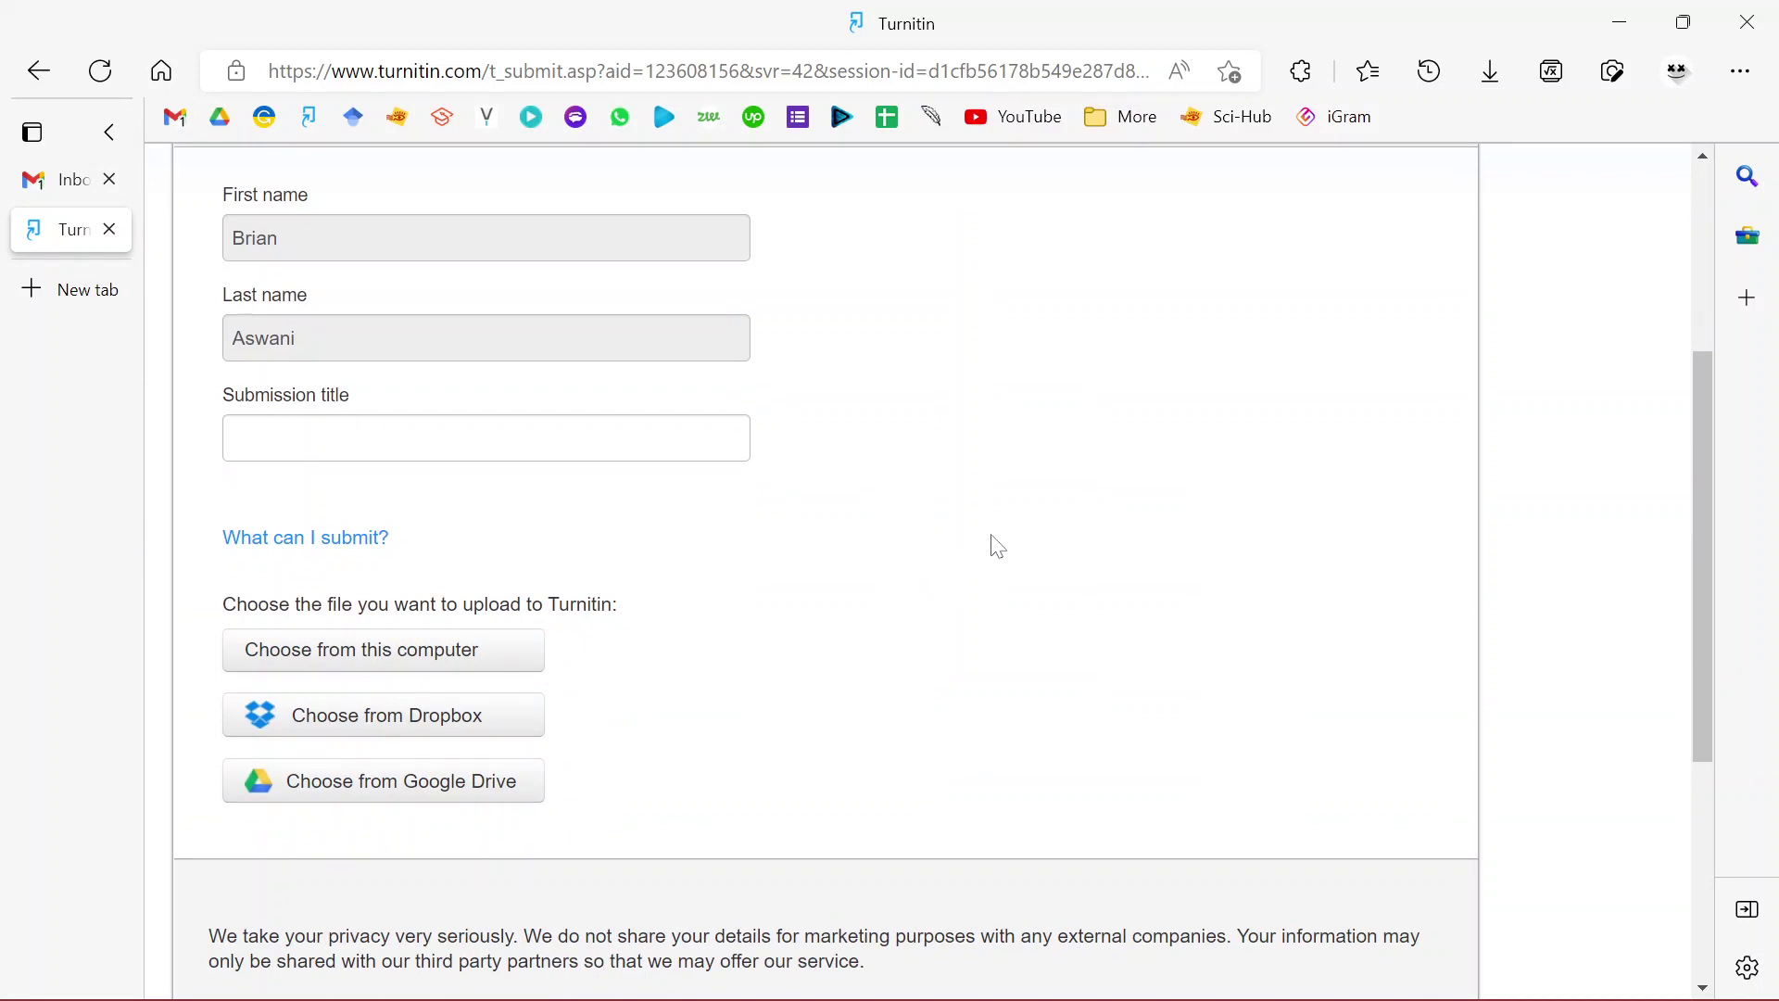
pyautogui.scroll(4, 997, 547)
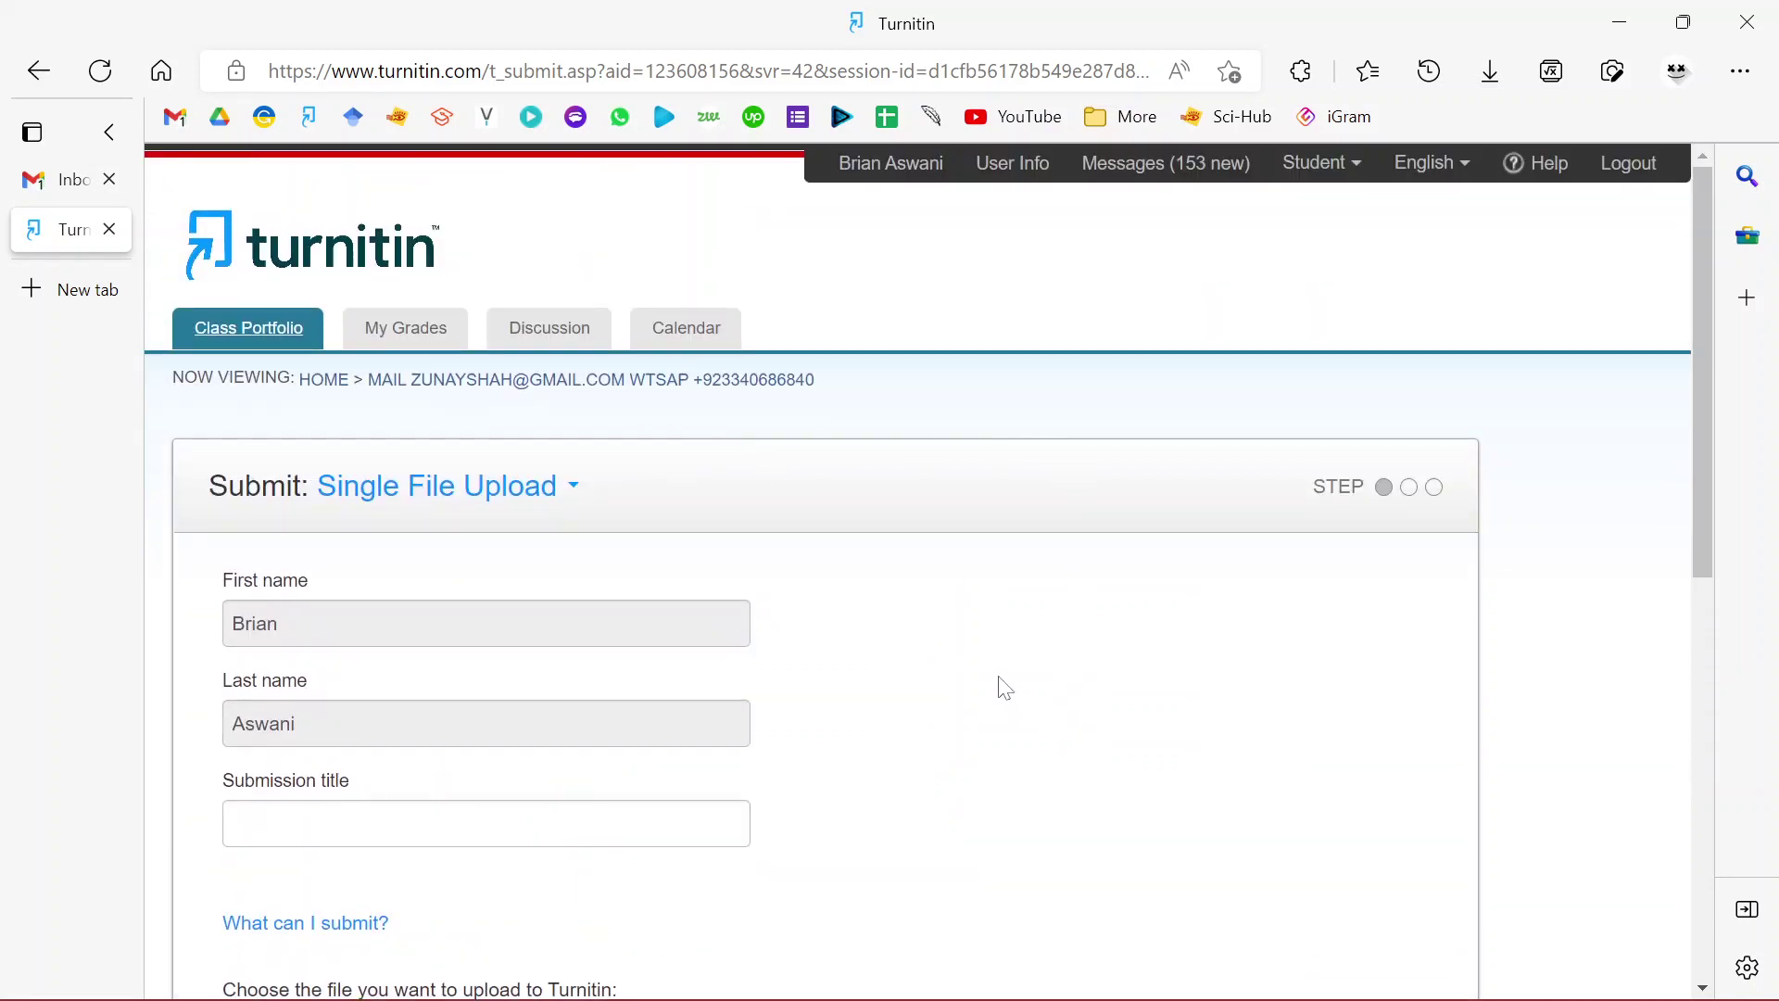
pyautogui.scroll(-3, 982, 625)
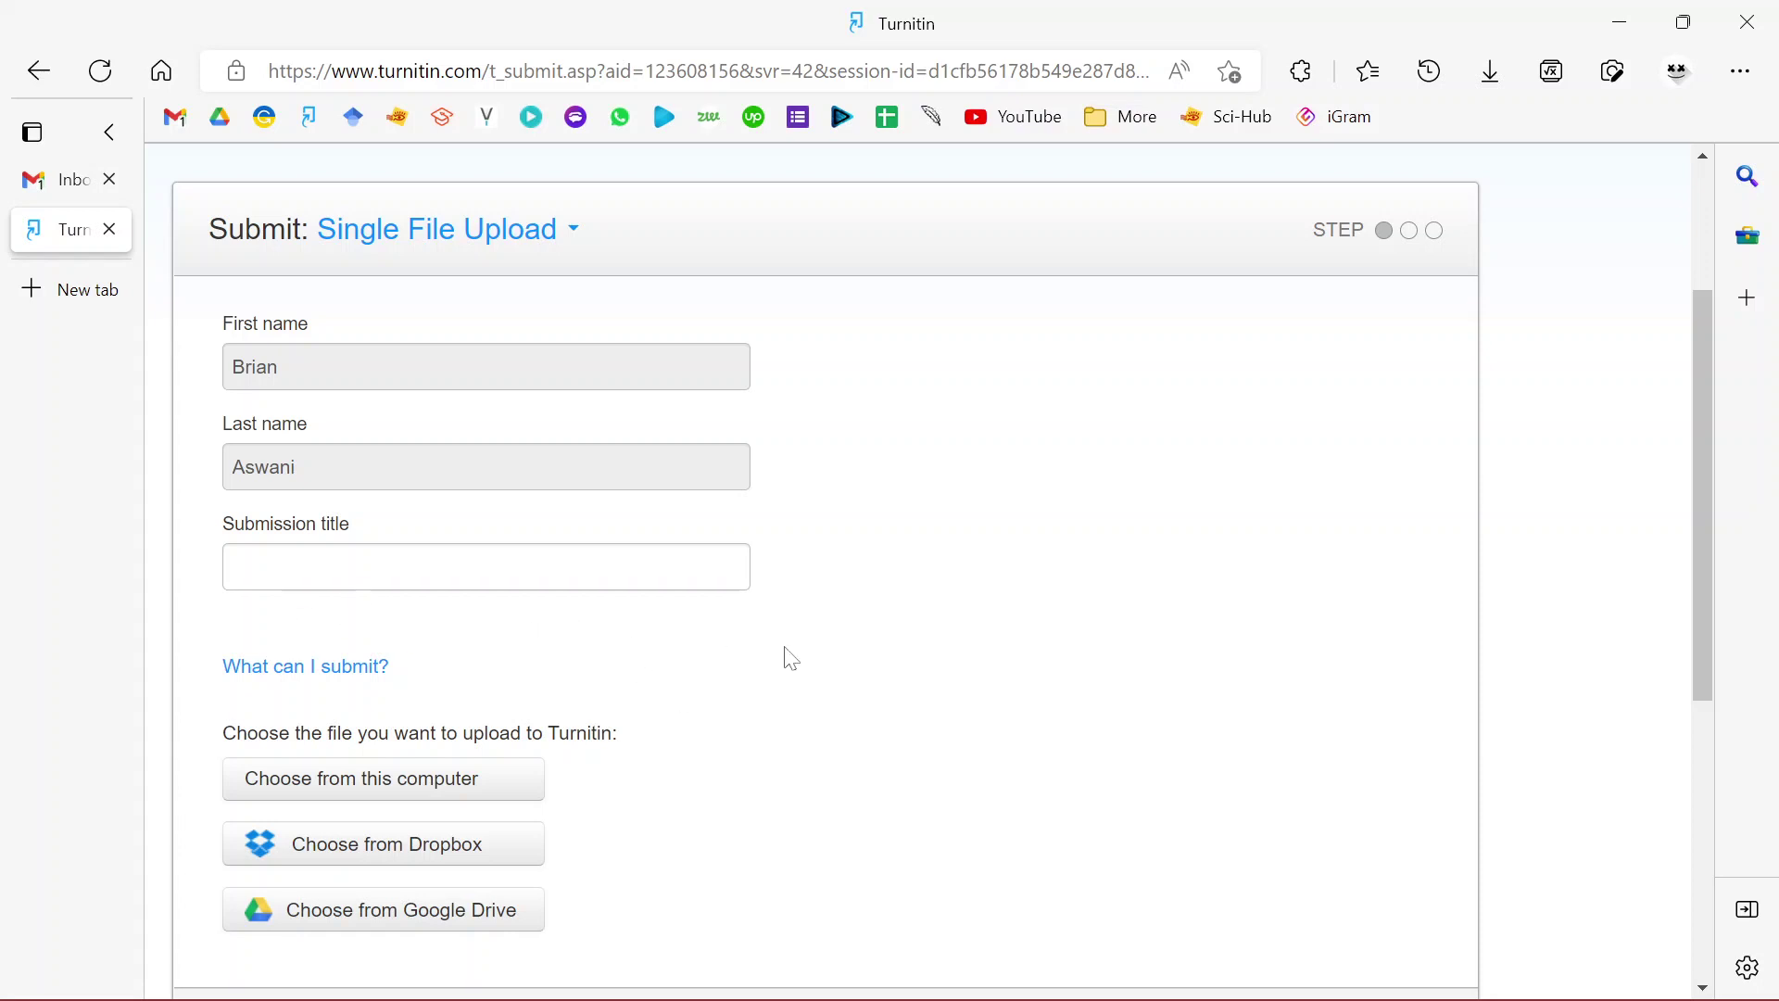
pyautogui.scroll(-1, 889, 631)
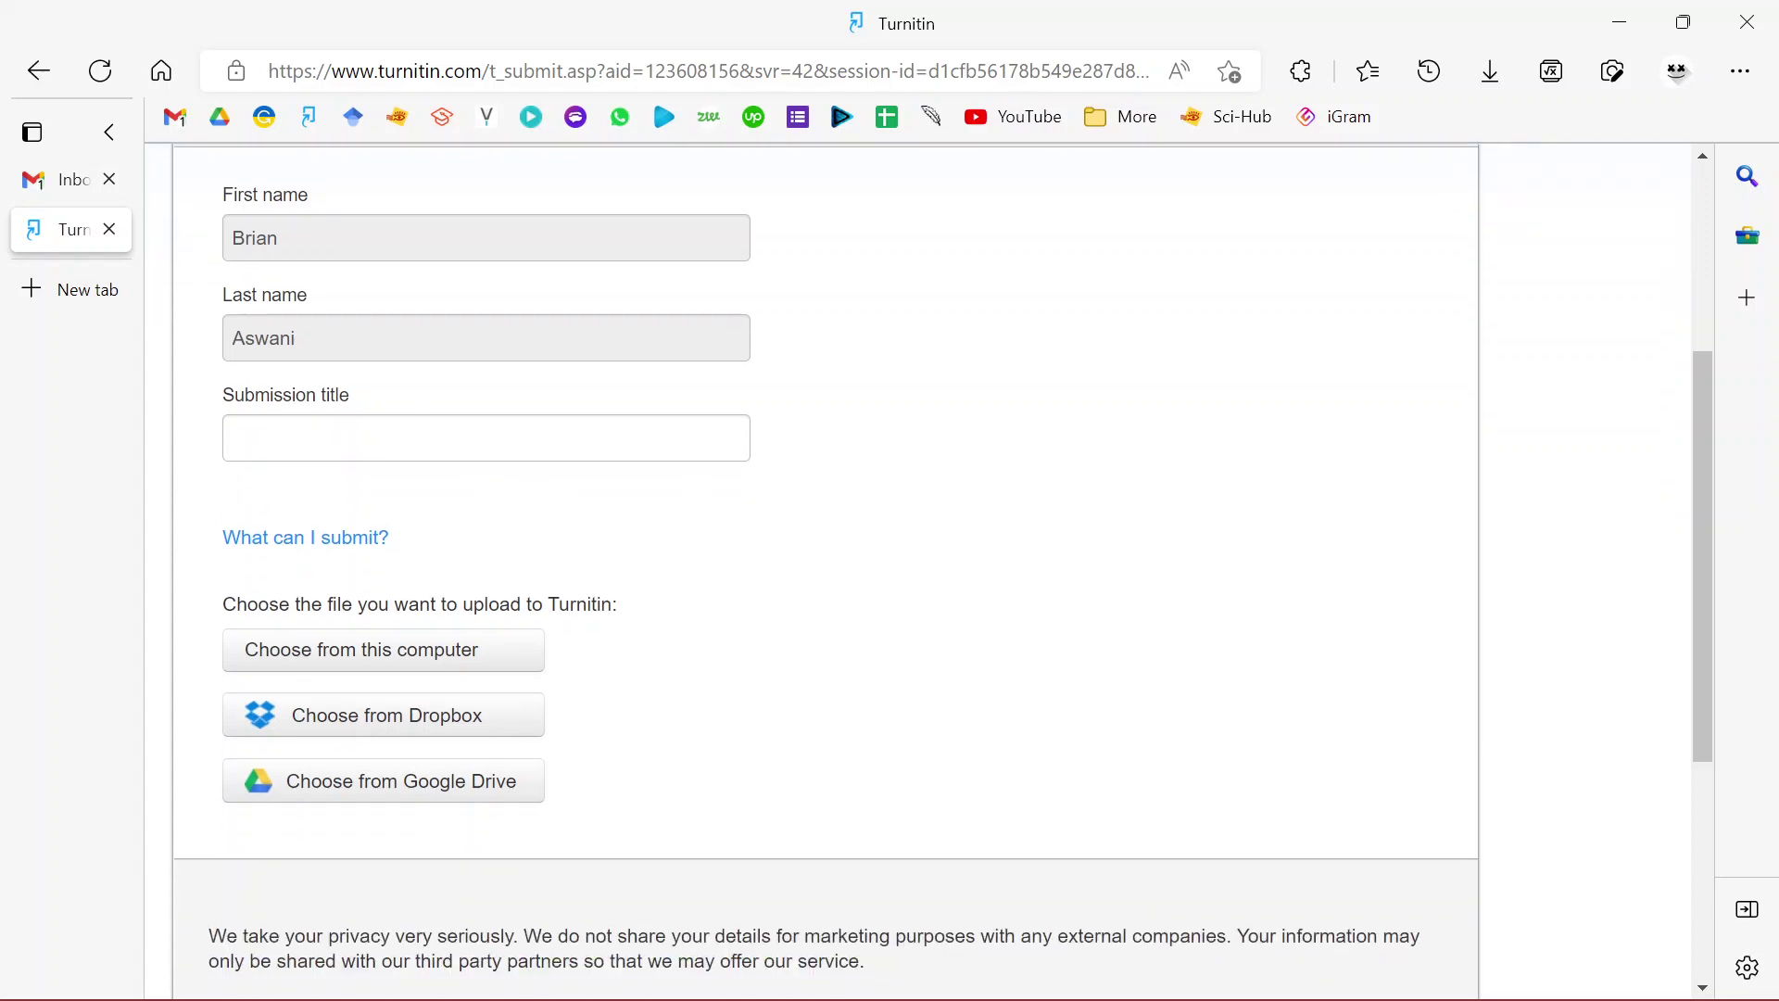
# Step: Pick the saved 'Sample' title suggestion and attach Instructions.docx as the file to submit
pyautogui.click(436, 439)
pyautogui.click(296, 535)
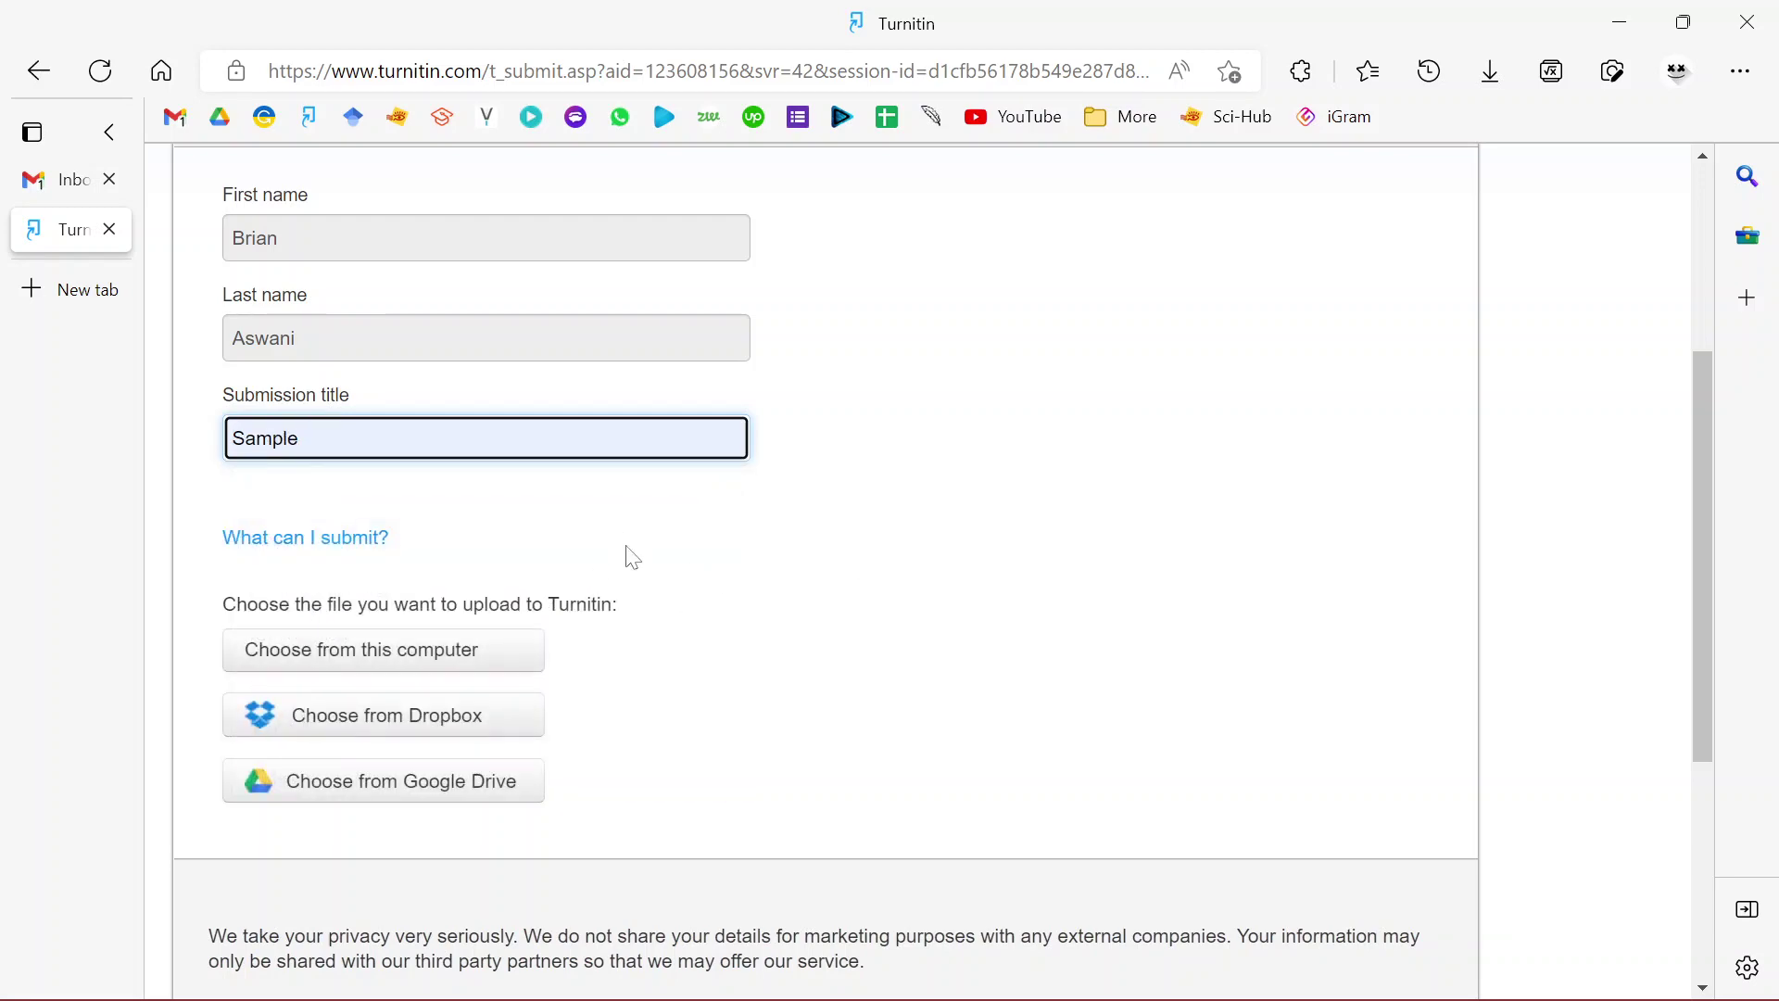
pyautogui.scroll(4, 755, 504)
pyautogui.scroll(-5, 679, 504)
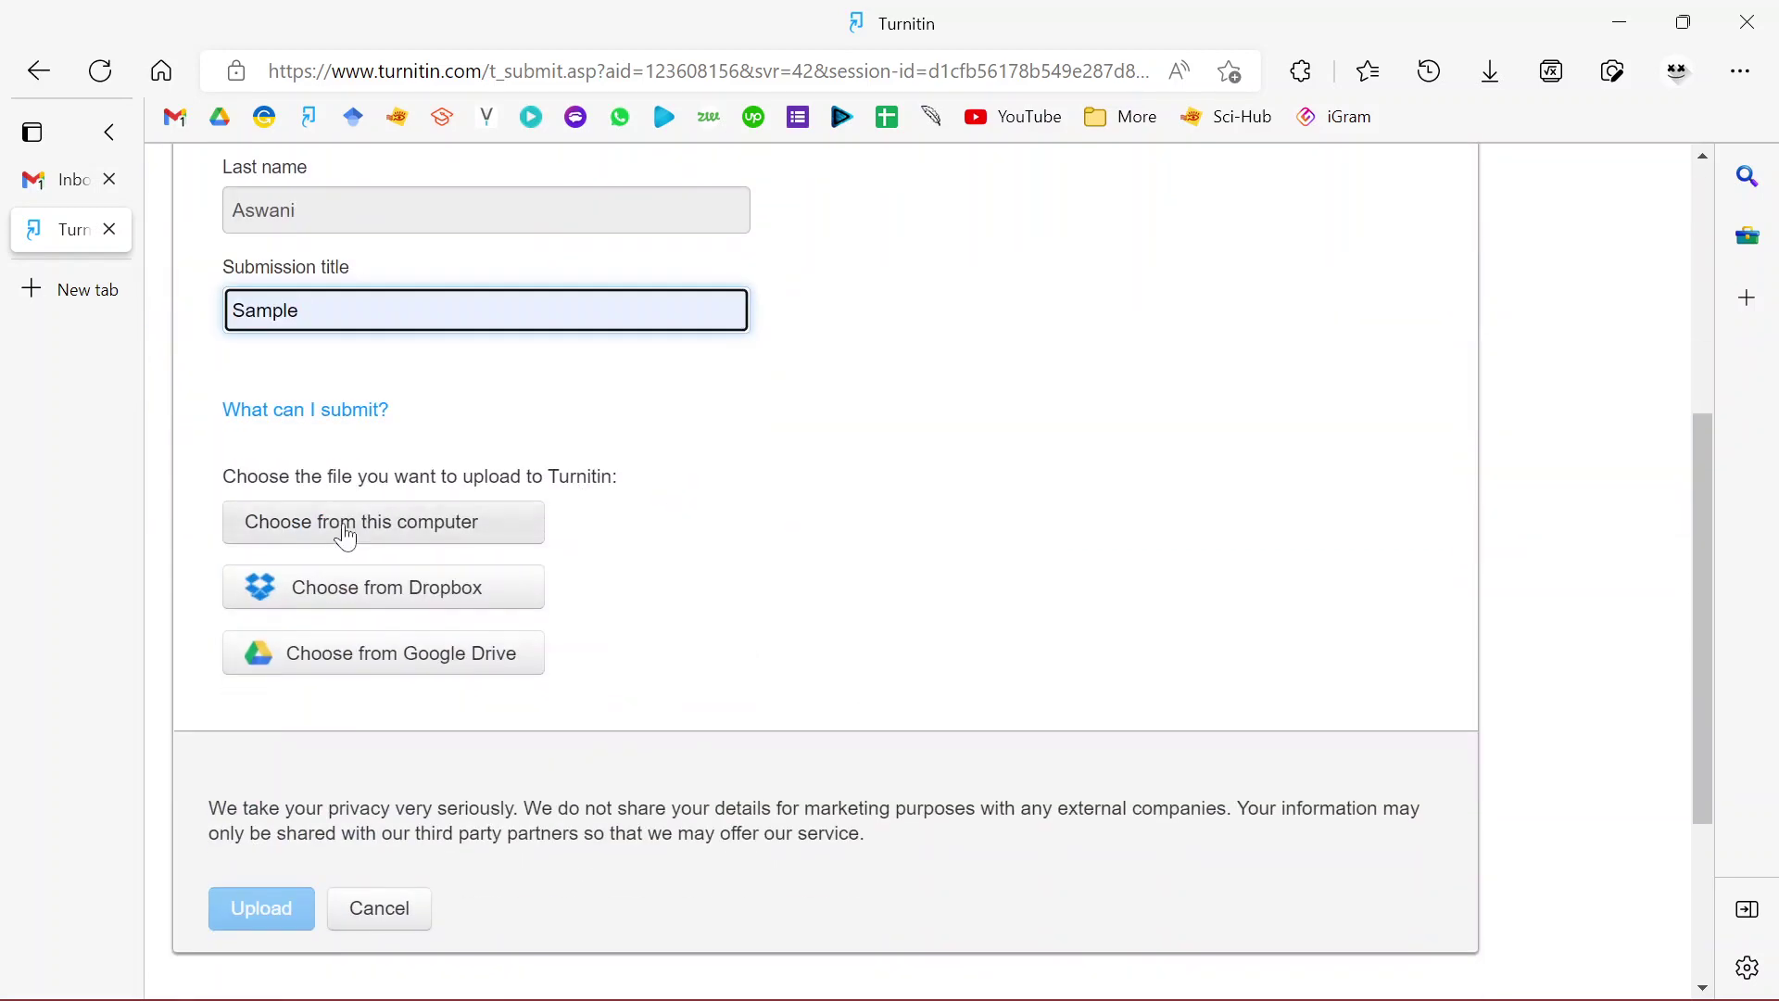
pyautogui.click(348, 530)
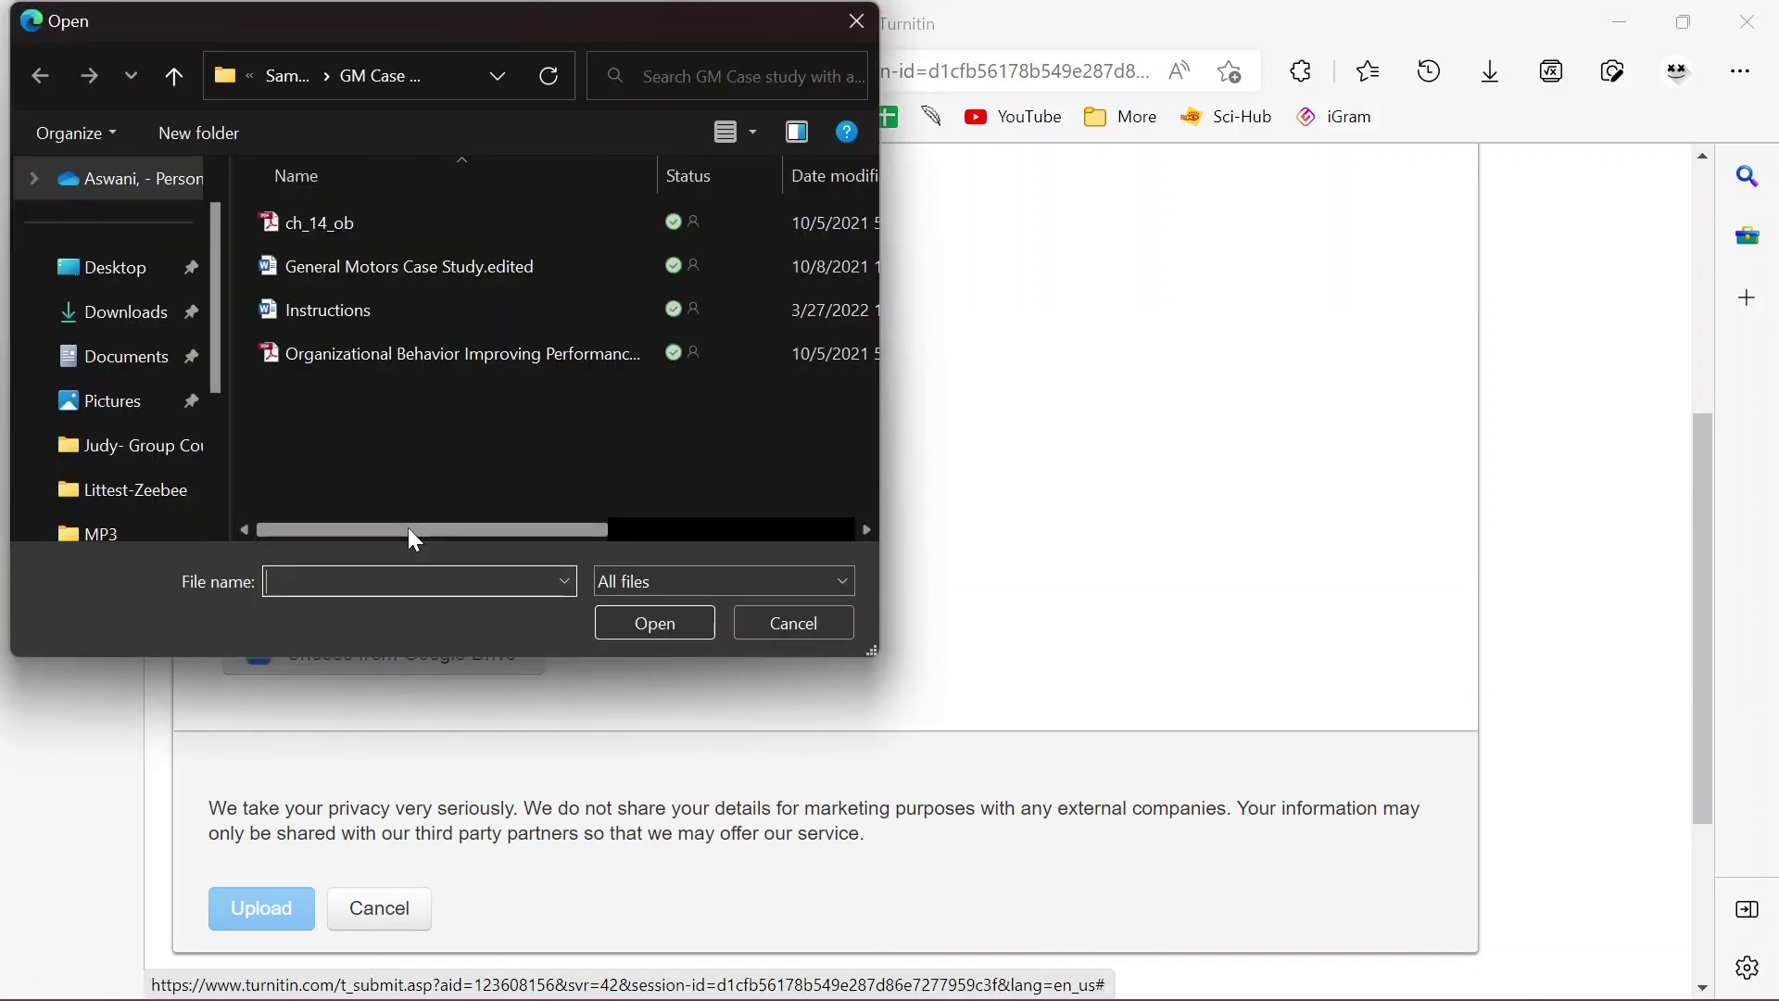
pyautogui.click(348, 313)
pyautogui.click(653, 623)
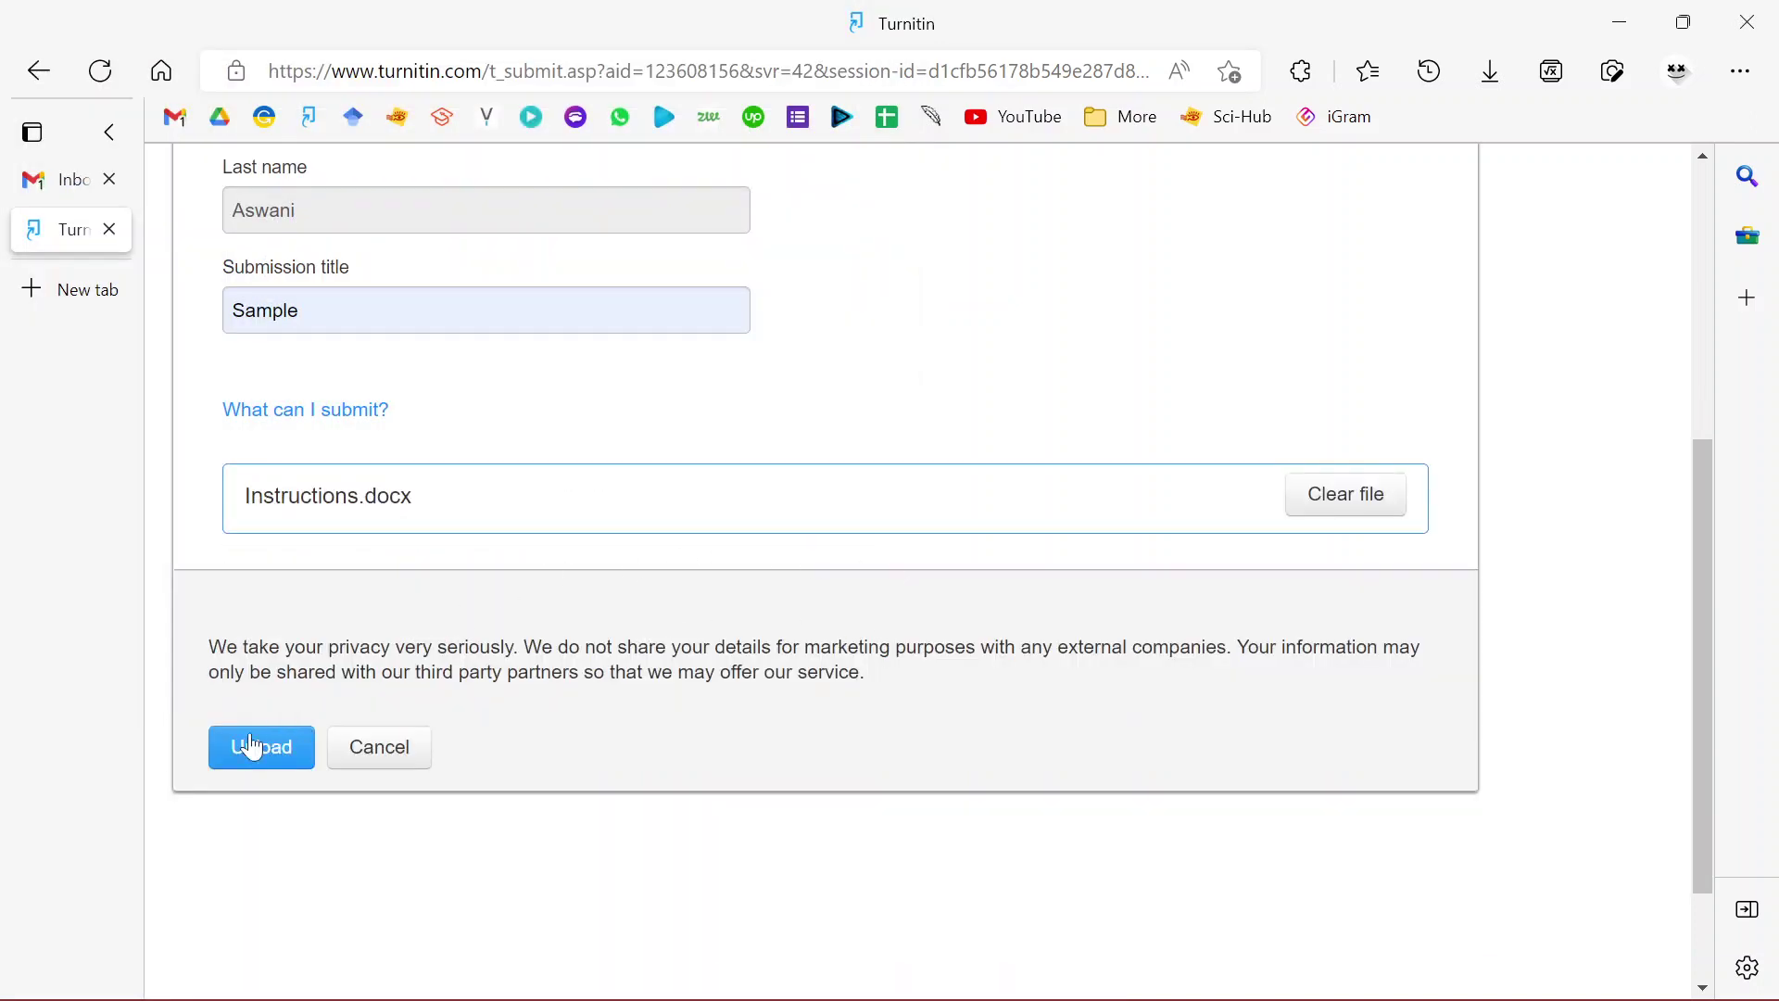
# Step: Upload Instructions.docx and confirm it as the resubmission for Helping hands 2
pyautogui.click(241, 757)
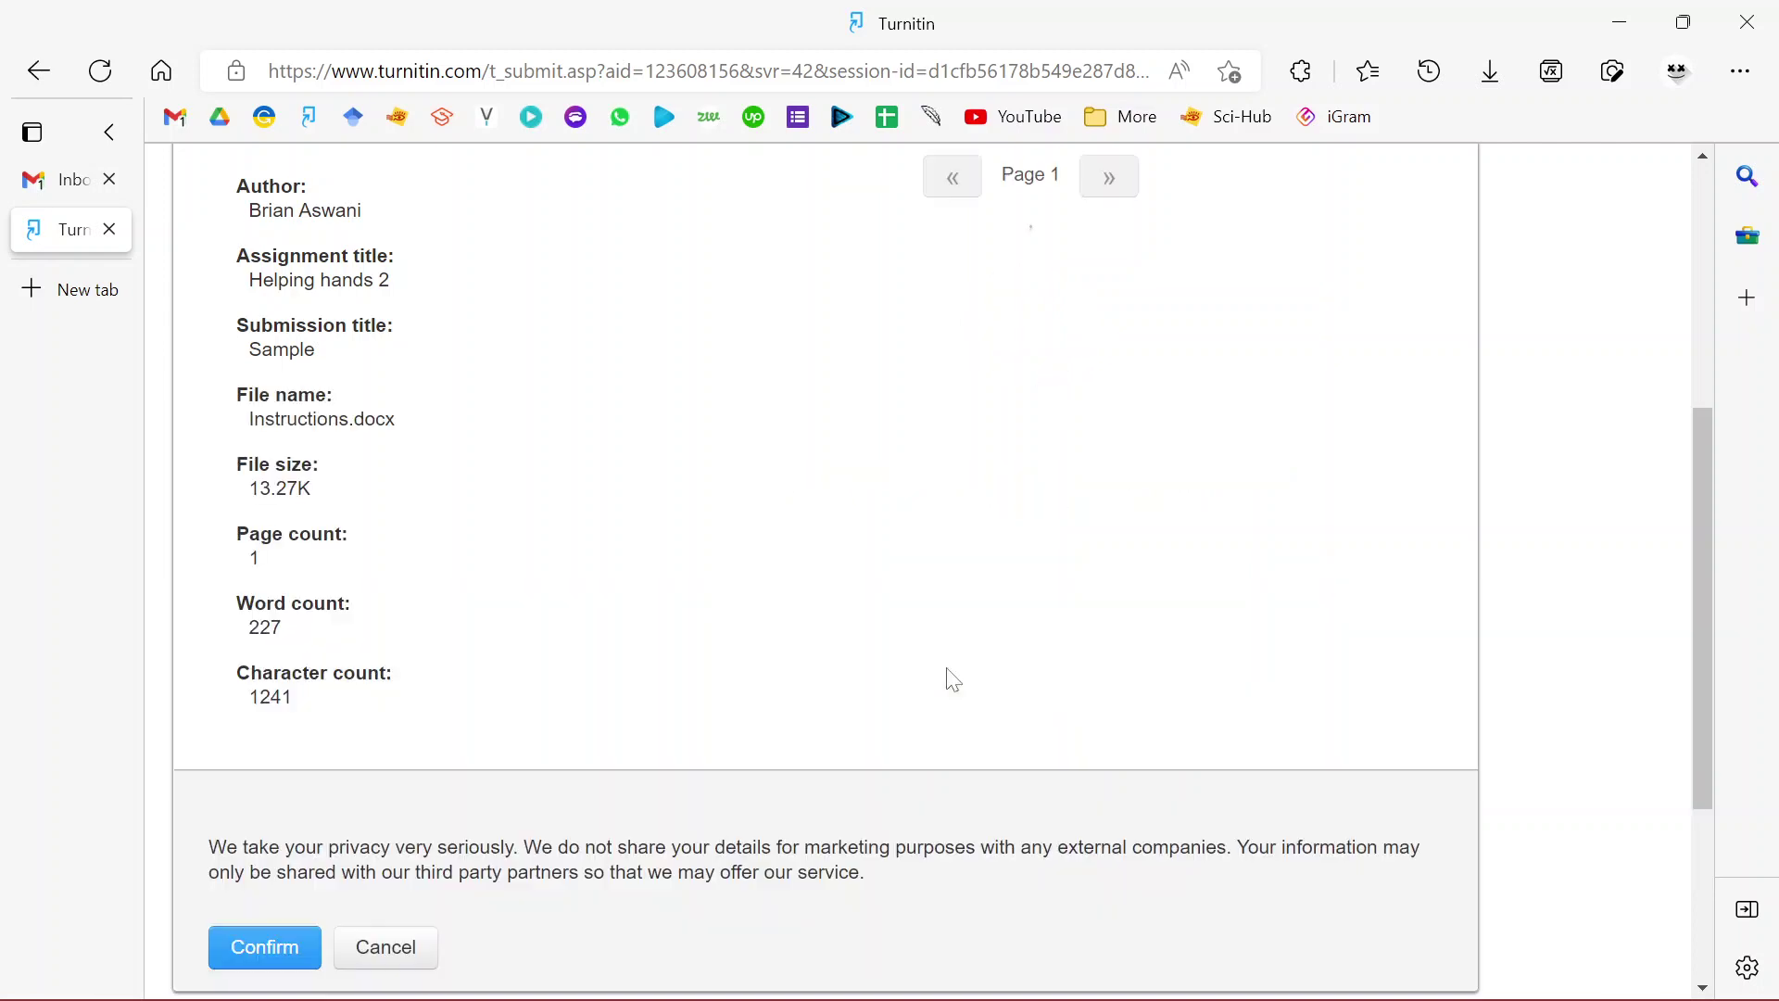
pyautogui.scroll(-4, 715, 641)
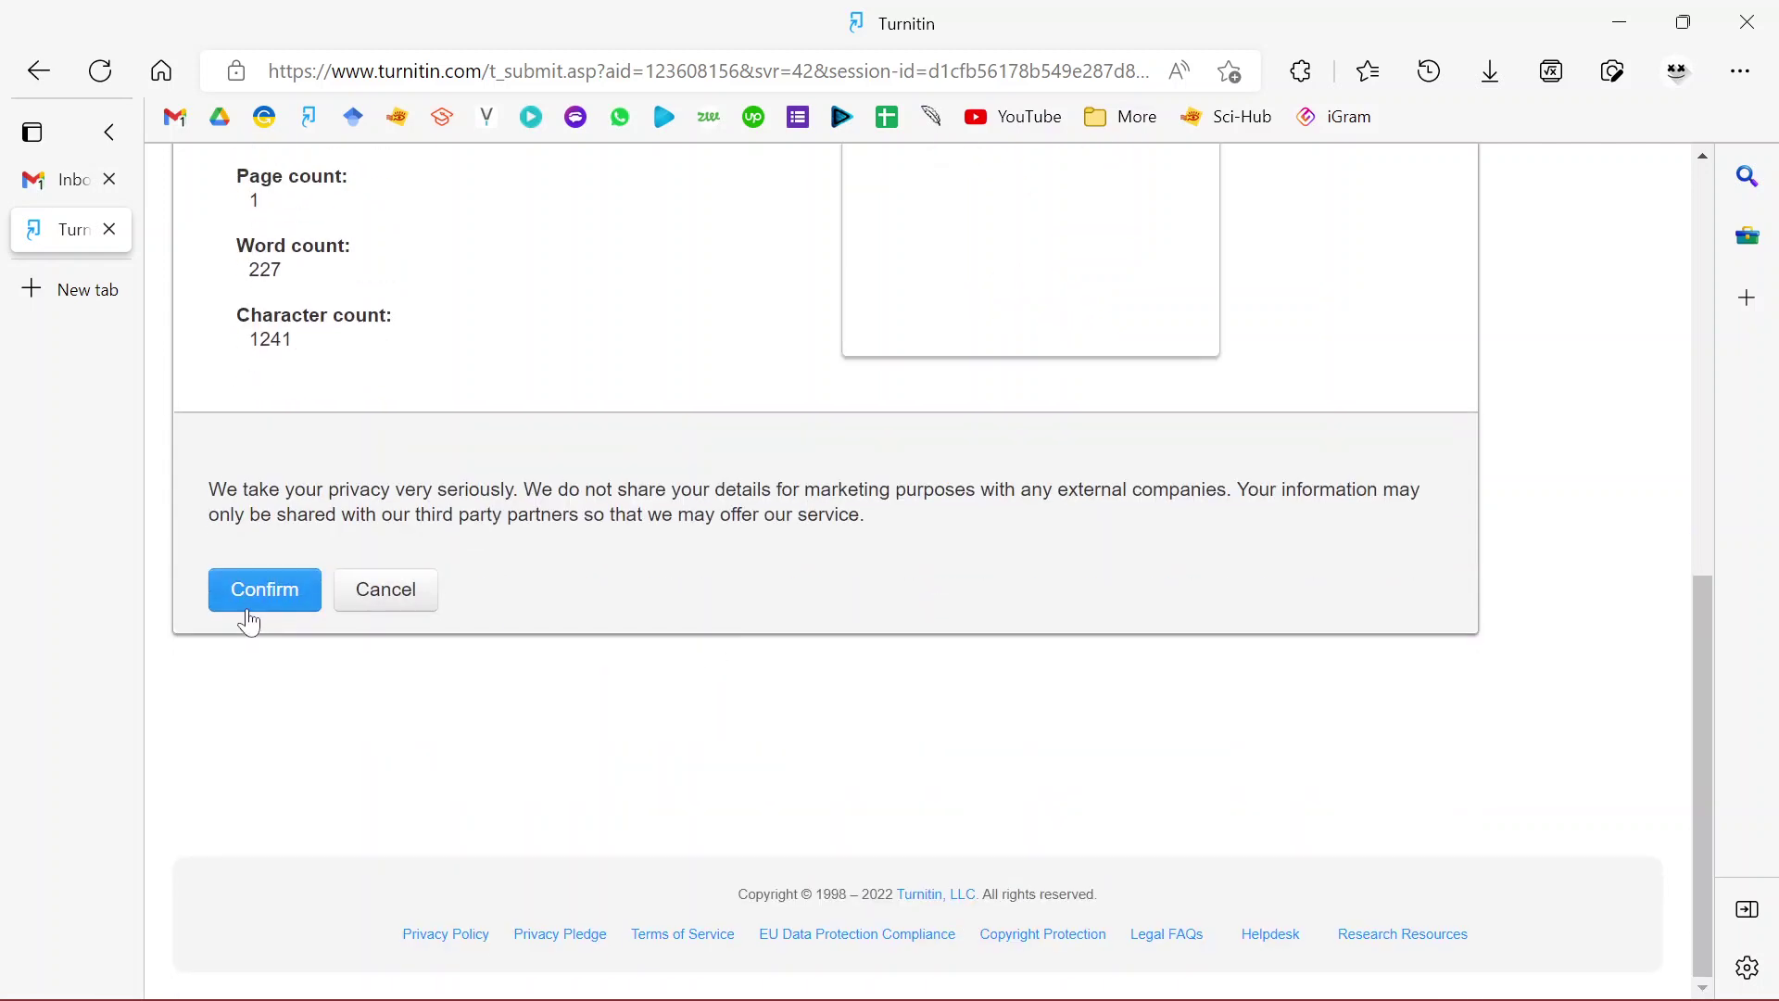
pyautogui.click(249, 607)
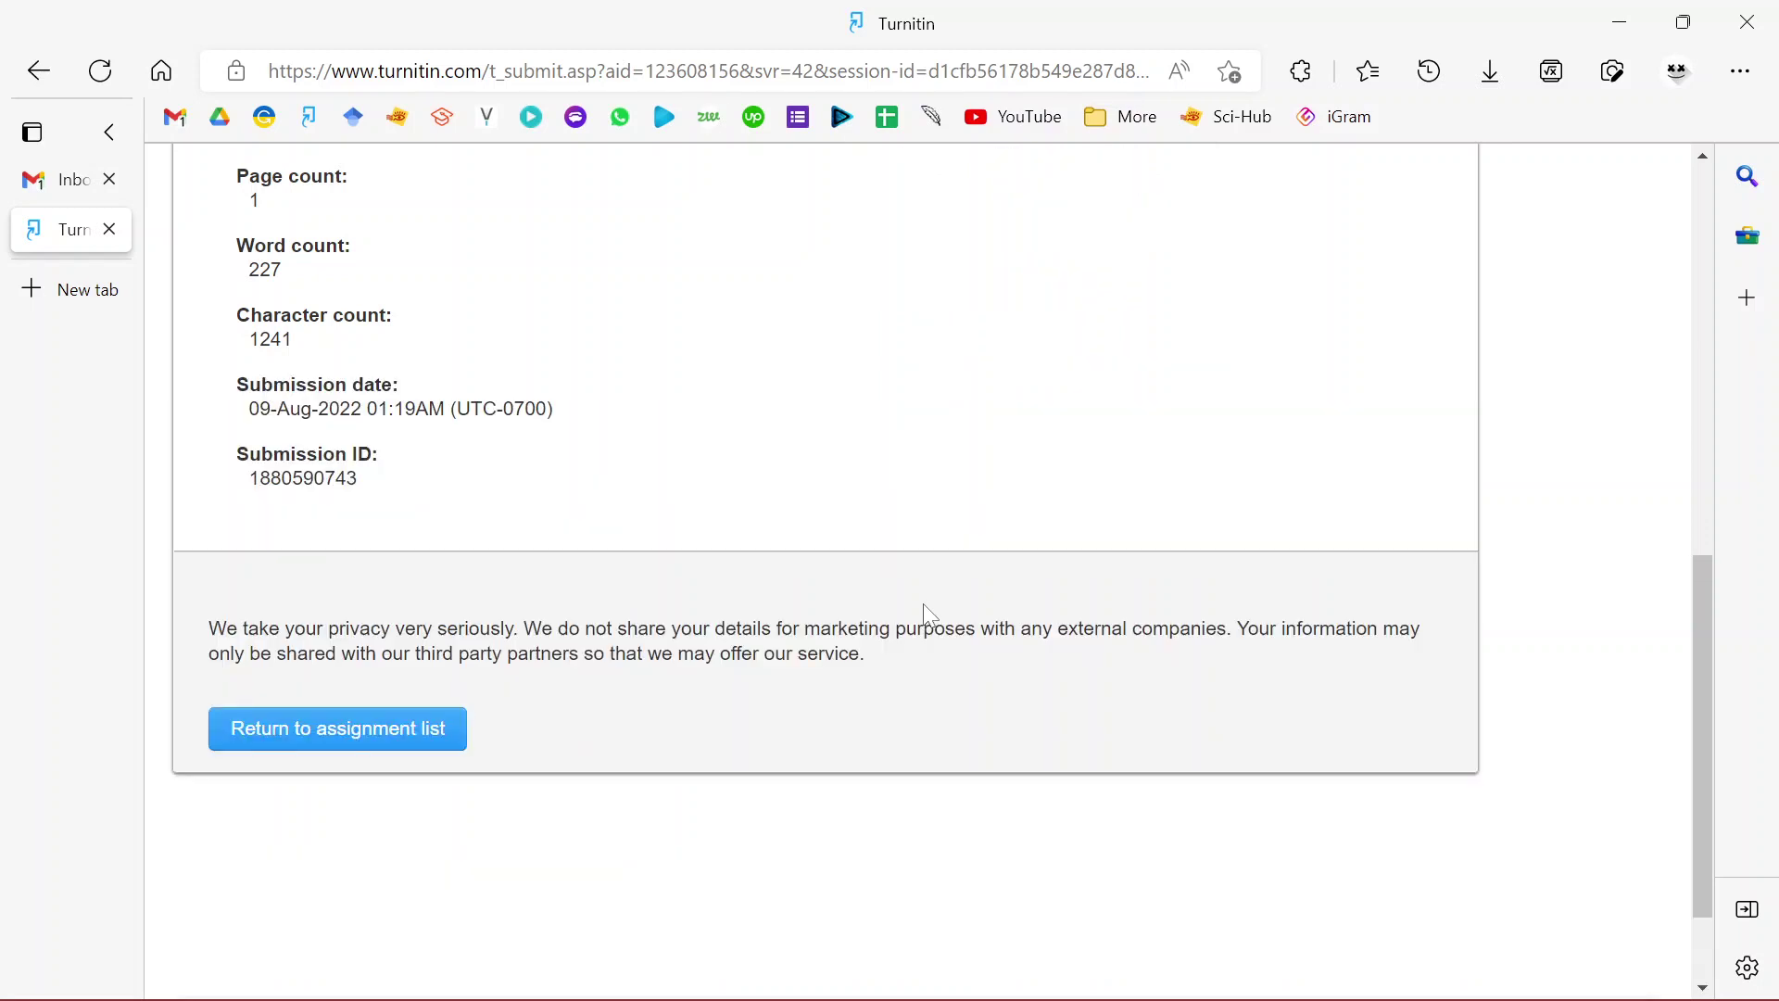
# Step: Return to the assignment list and check that Helping hands 2 shows Processing
pyautogui.click(321, 729)
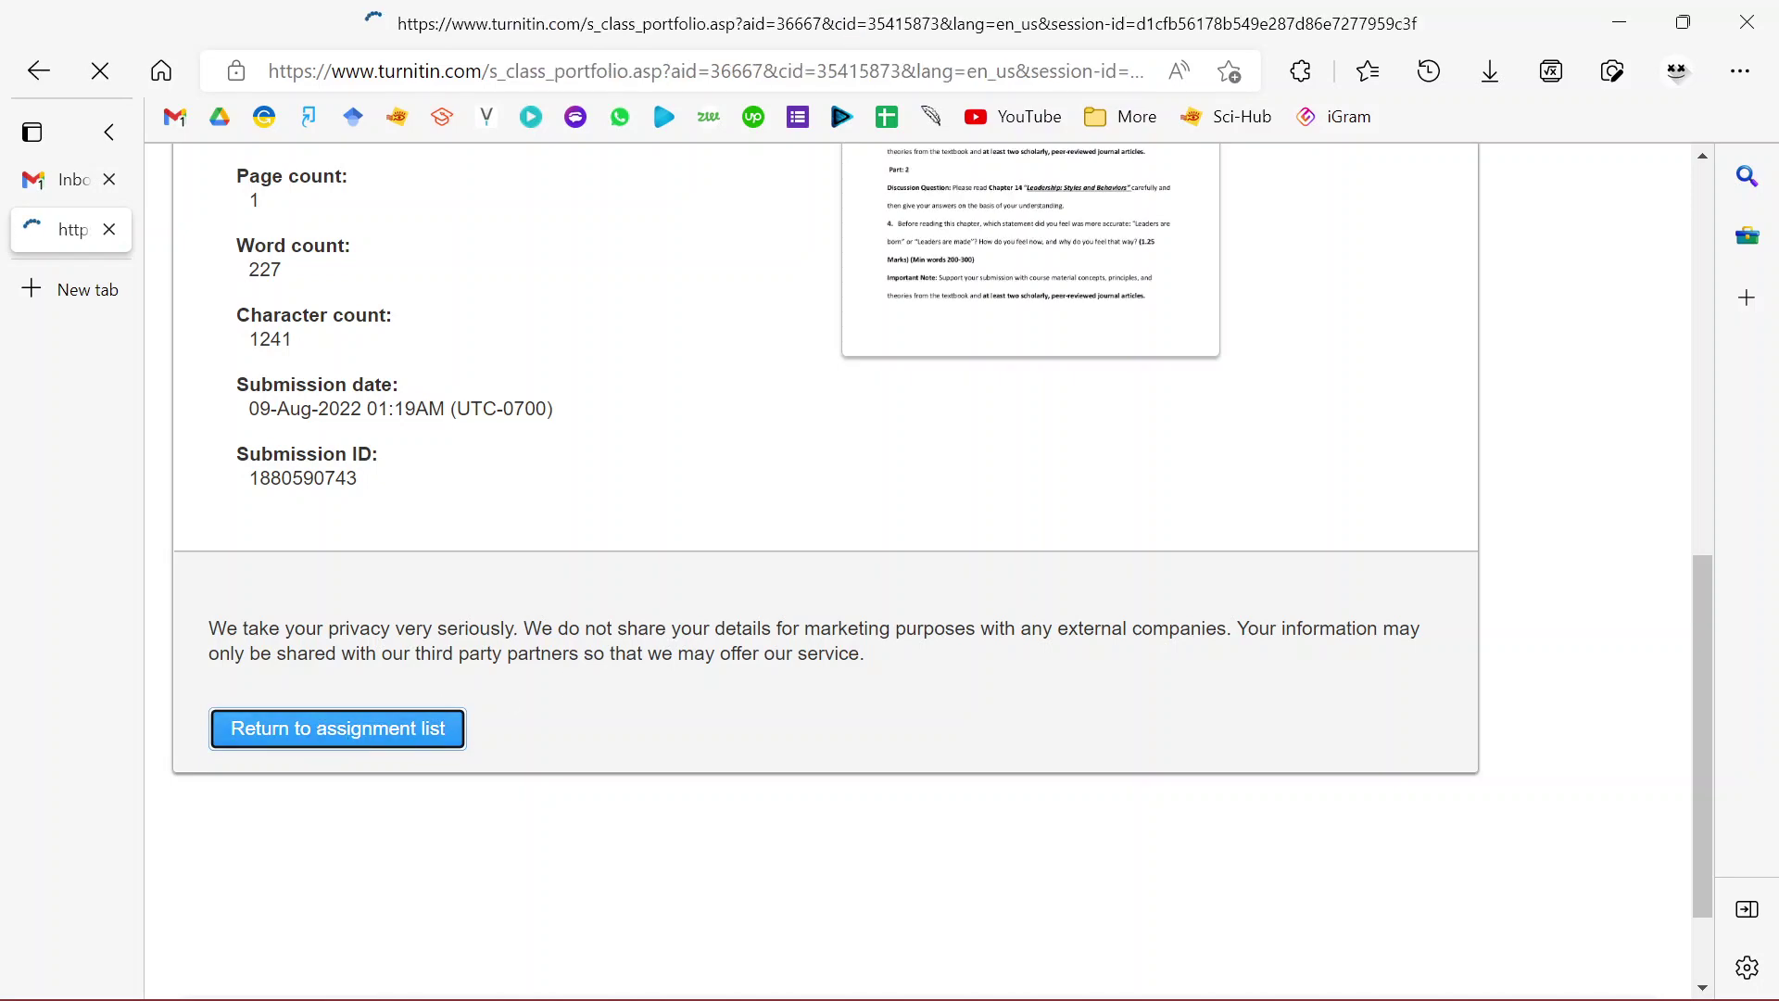
pyautogui.scroll(-3, 1416, 692)
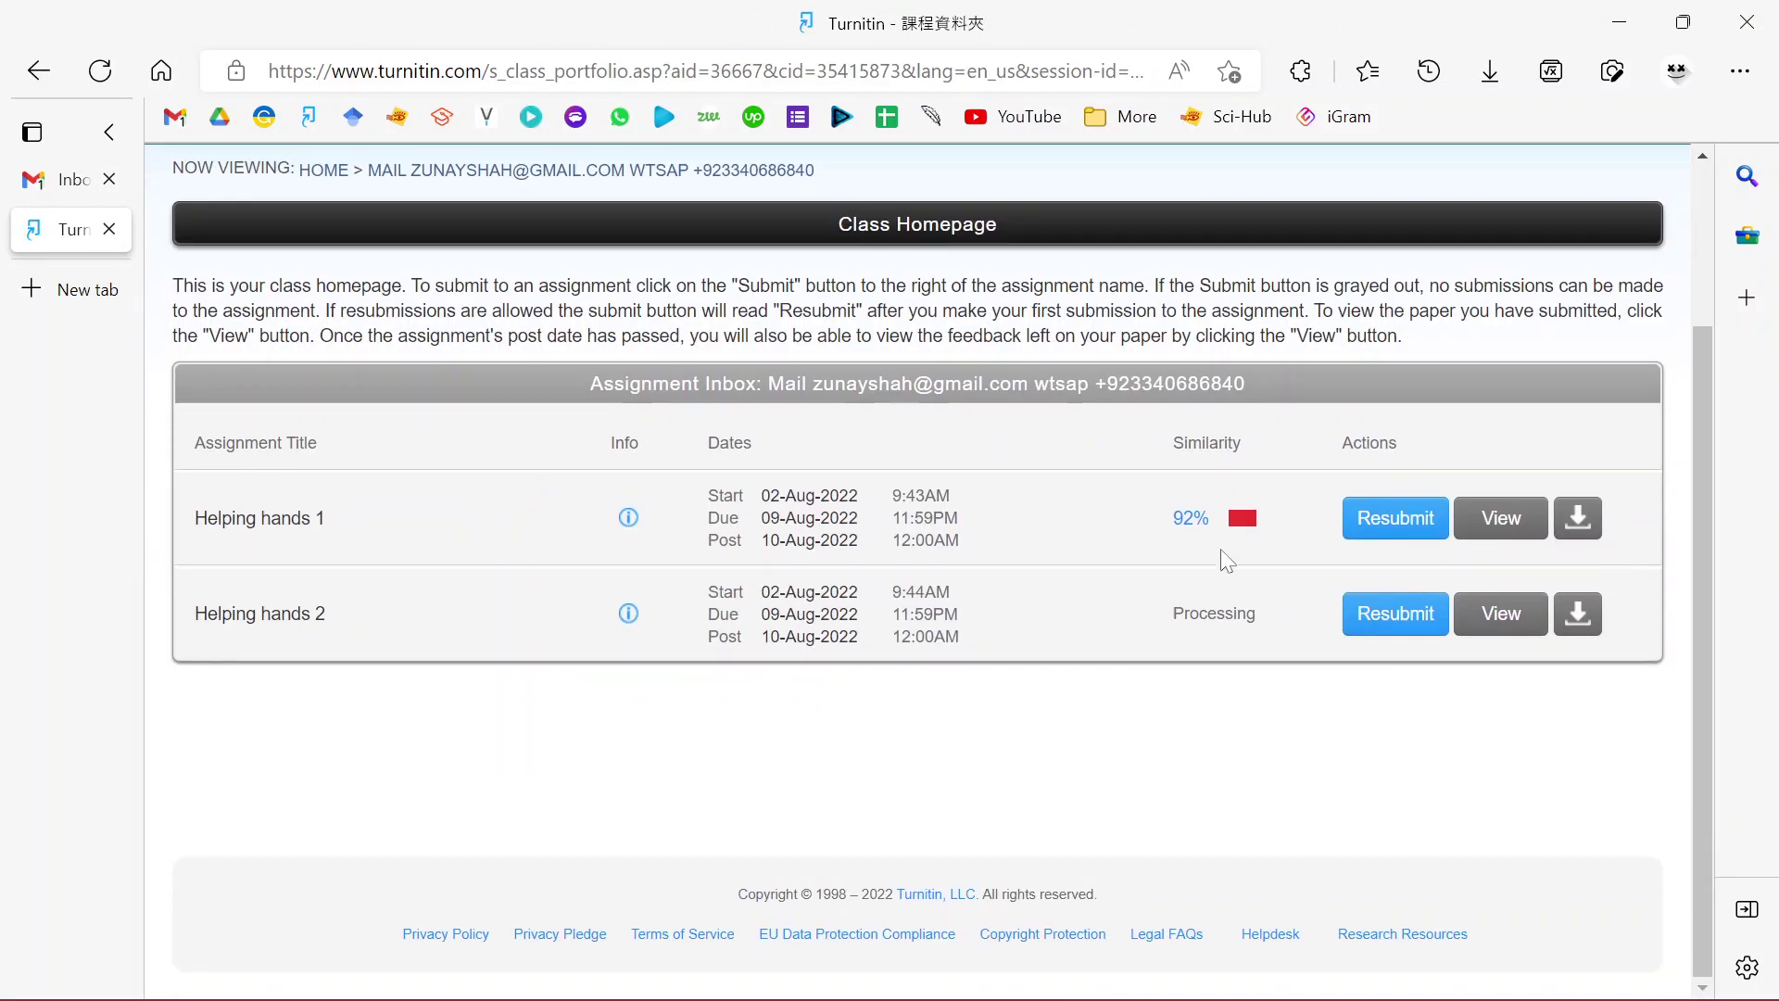